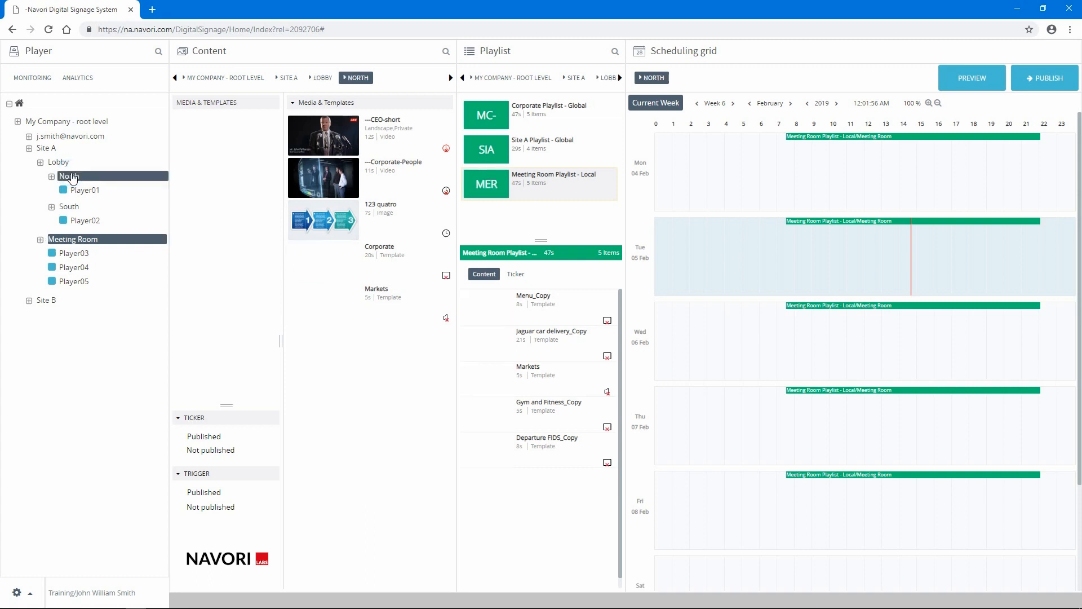
Select the Meeting Room group and add the Sequence01 video from the My Company root level to Meeting Room Playlist - Local
left_click(52, 150)
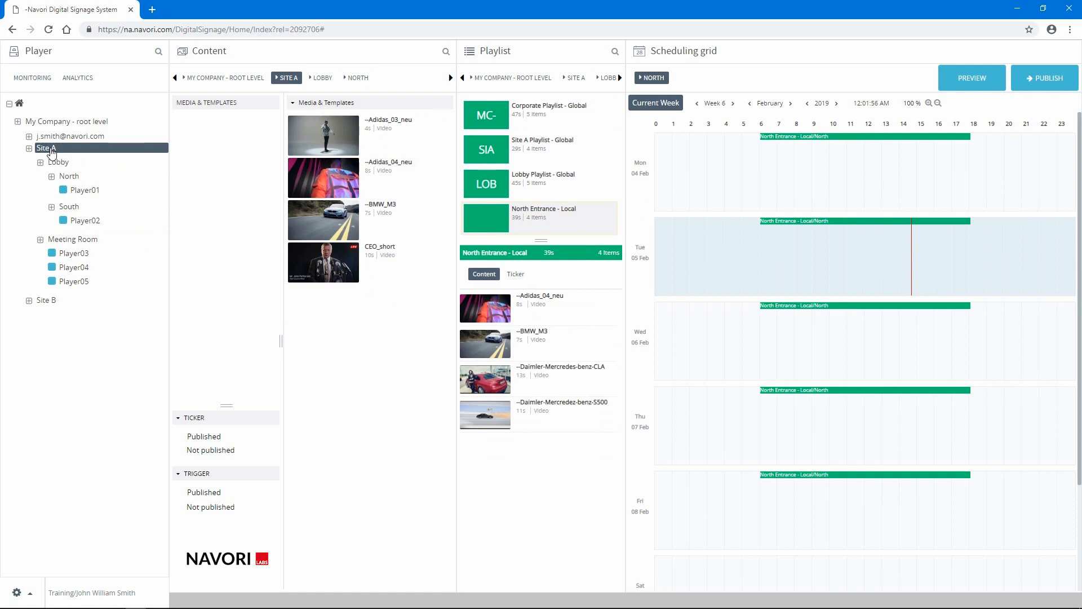
left_click(64, 123)
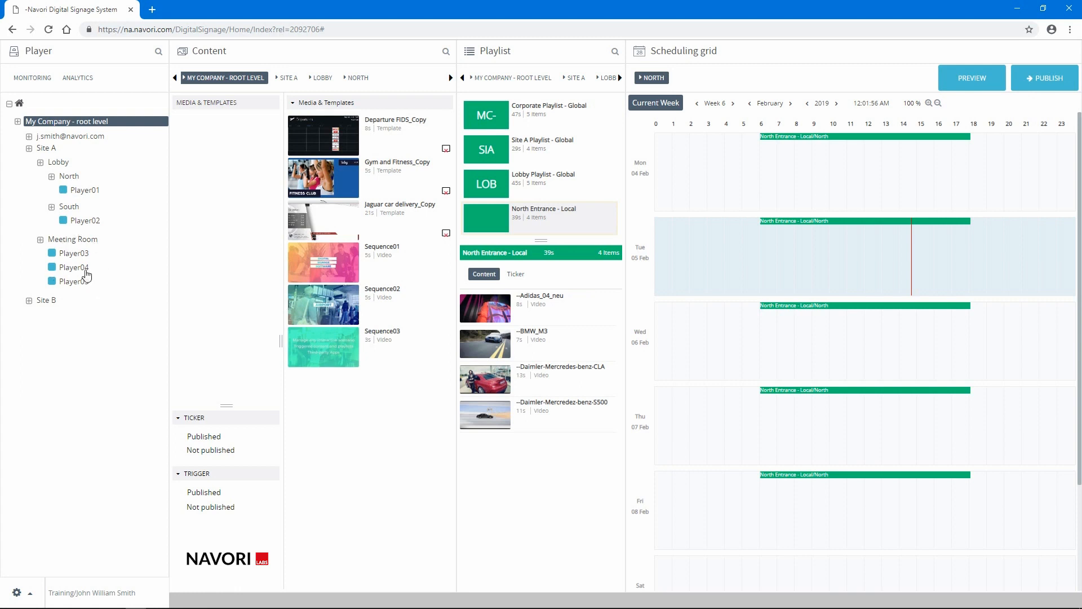
left_click(79, 240)
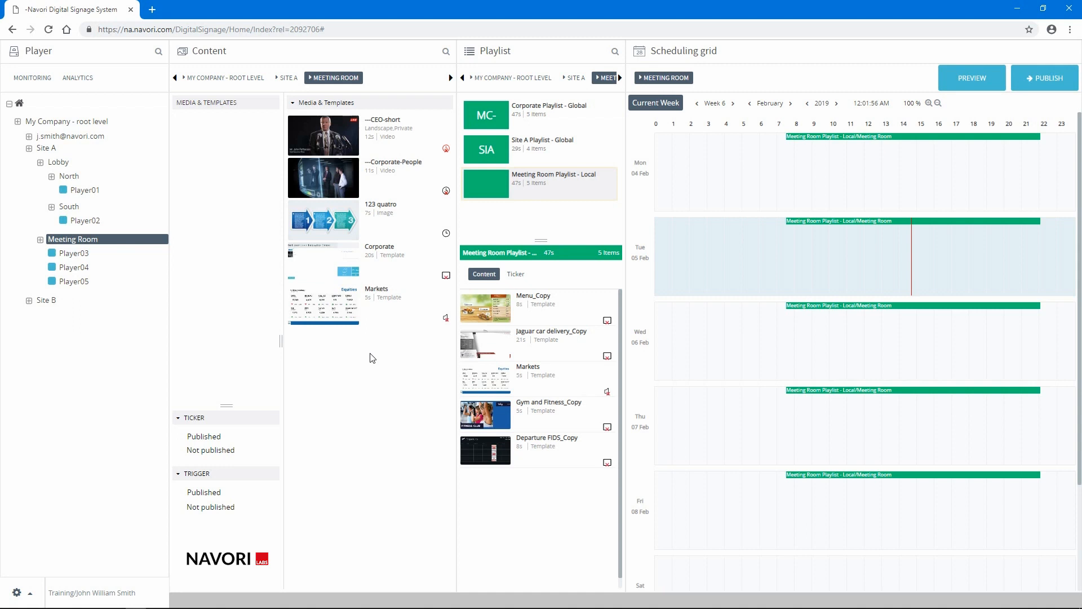
left_click(620, 78)
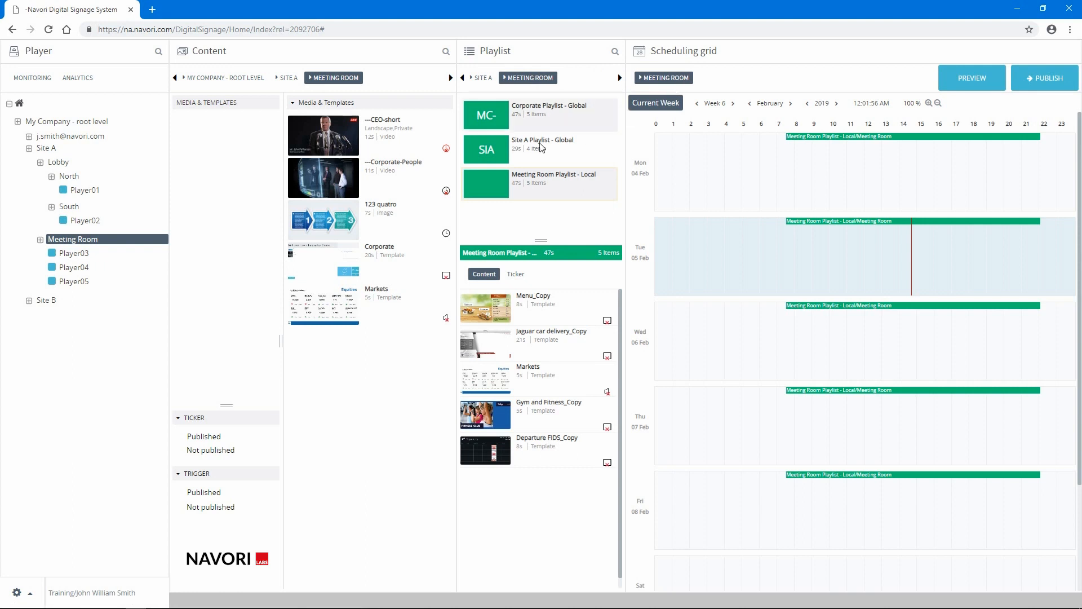
left_click(50, 148)
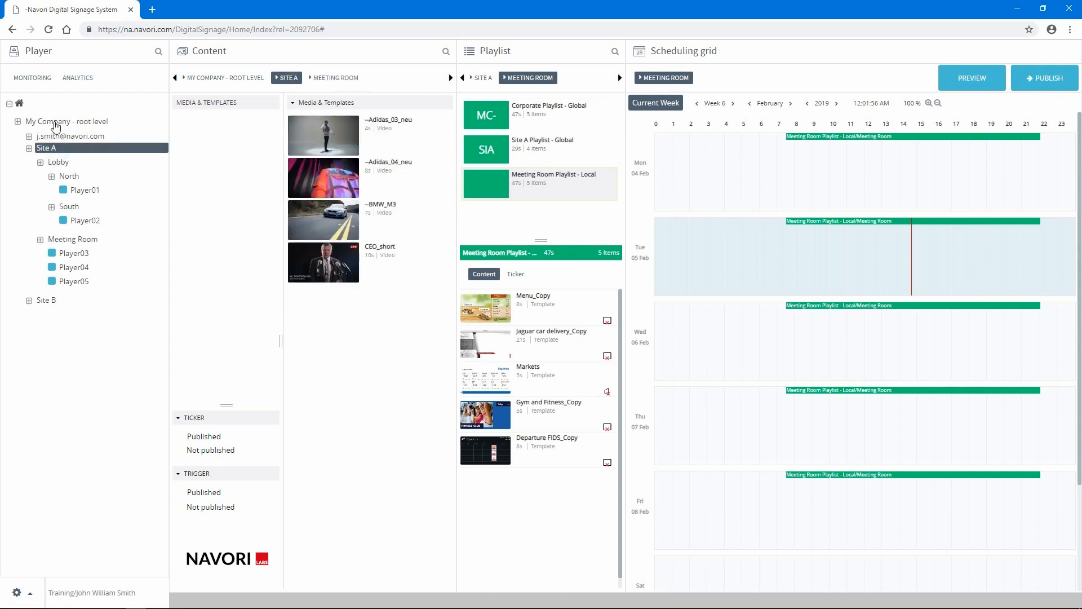
left_click(56, 121)
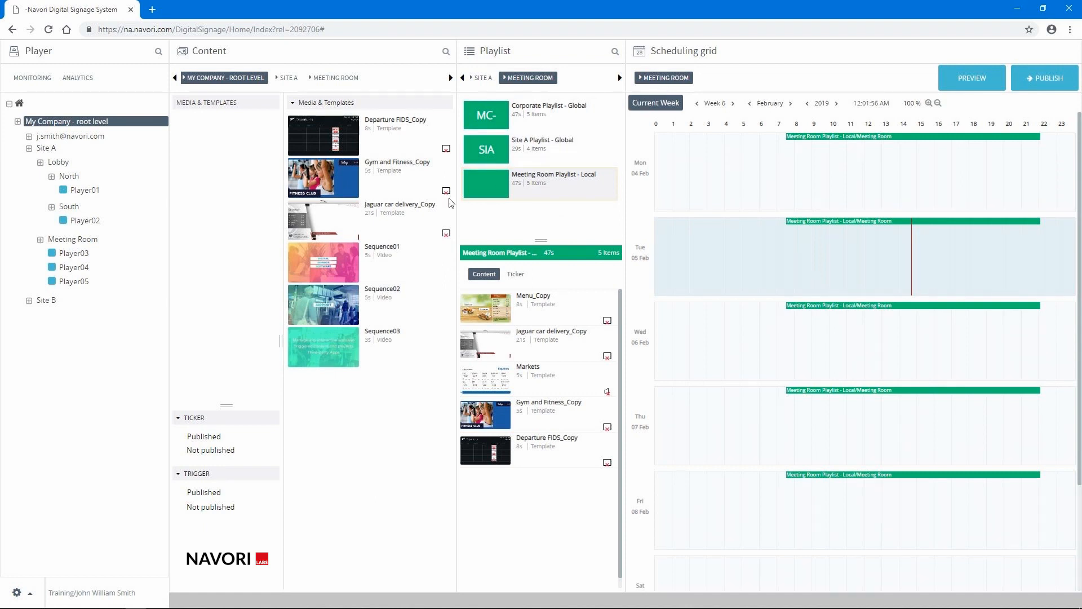
left_click_drag(317, 265, 505, 503)
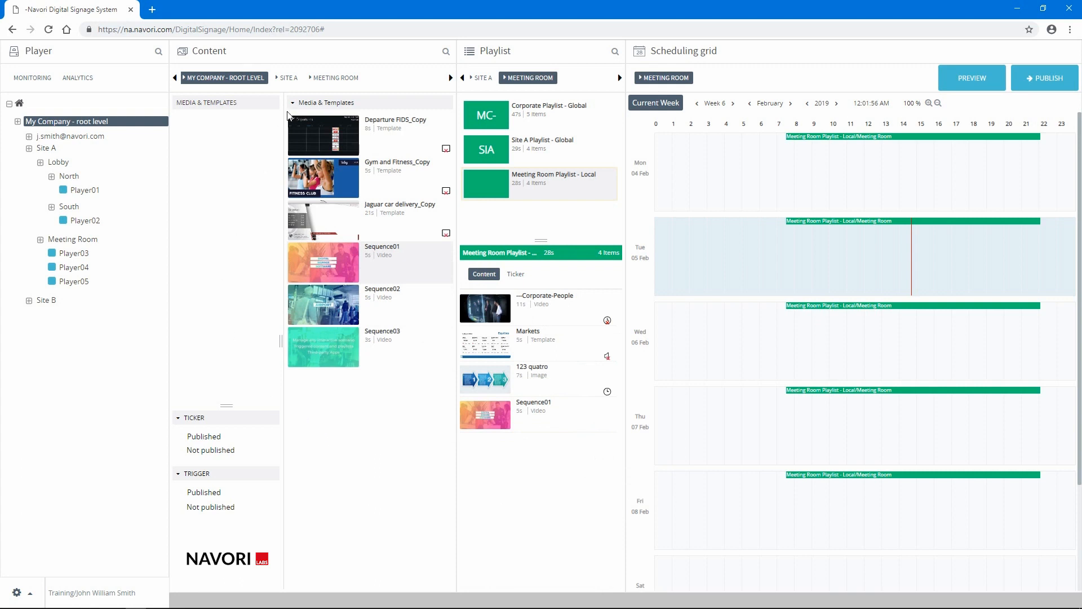
Create a folder named "My Project" in the Meeting Room group's media and templates
left_click(287, 78)
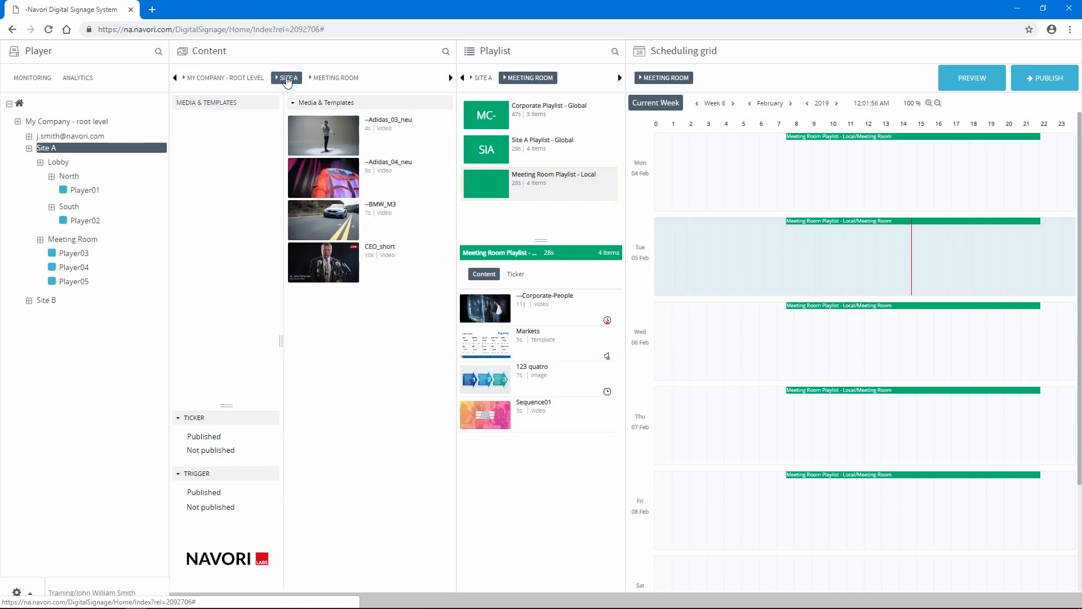
left_click(338, 78)
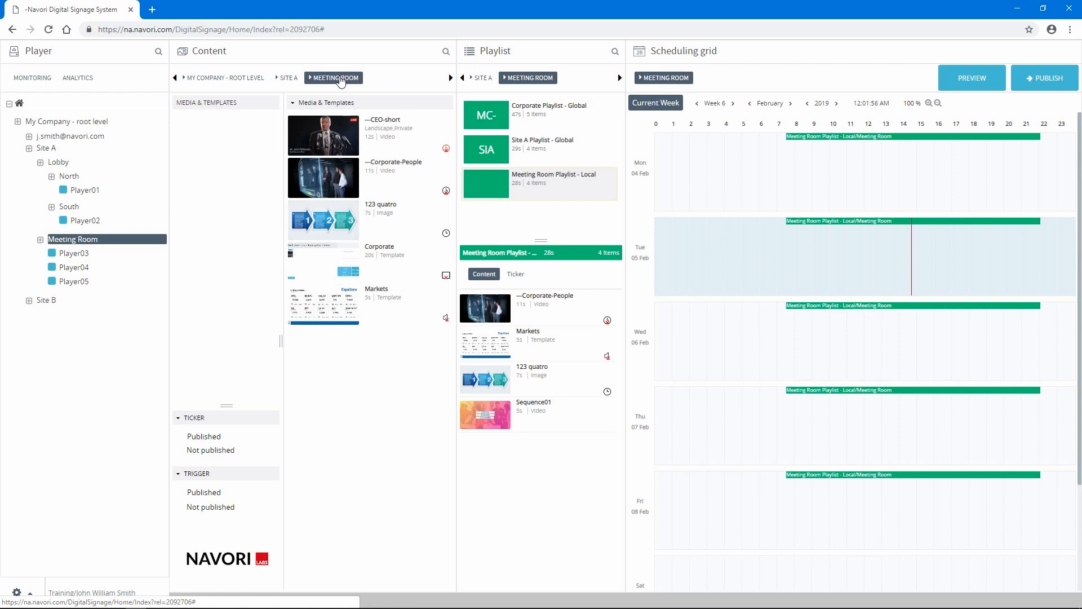
right_click(220, 109)
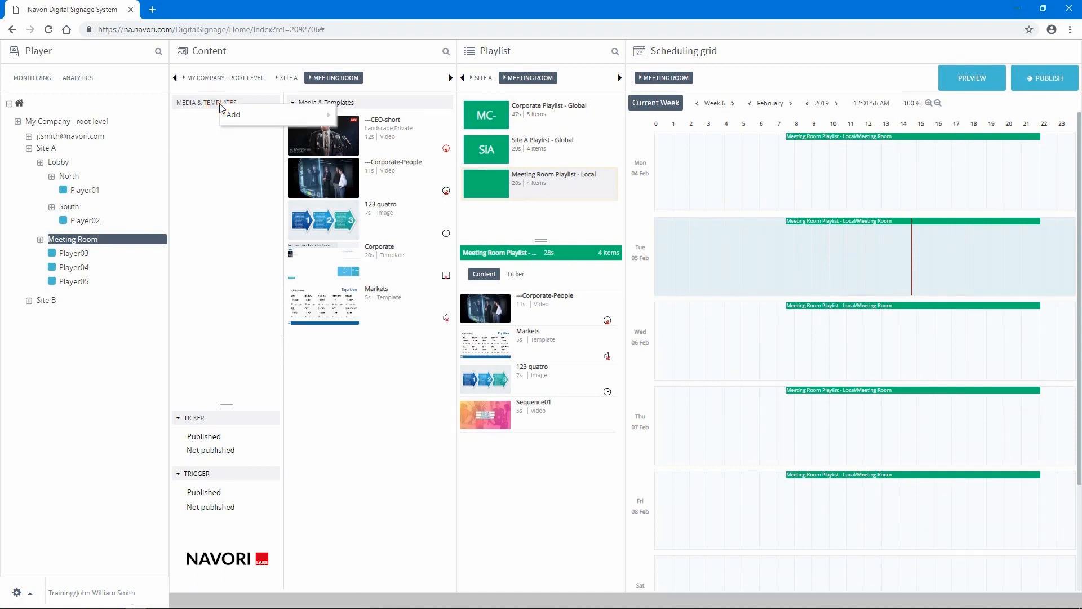
mouse_move(229, 115)
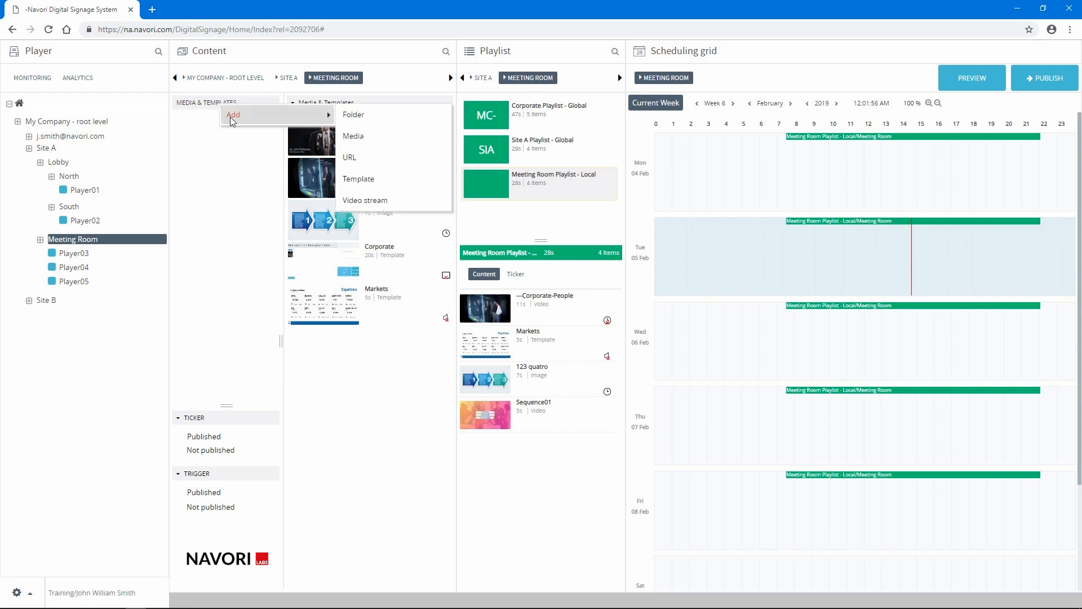
left_click(351, 112)
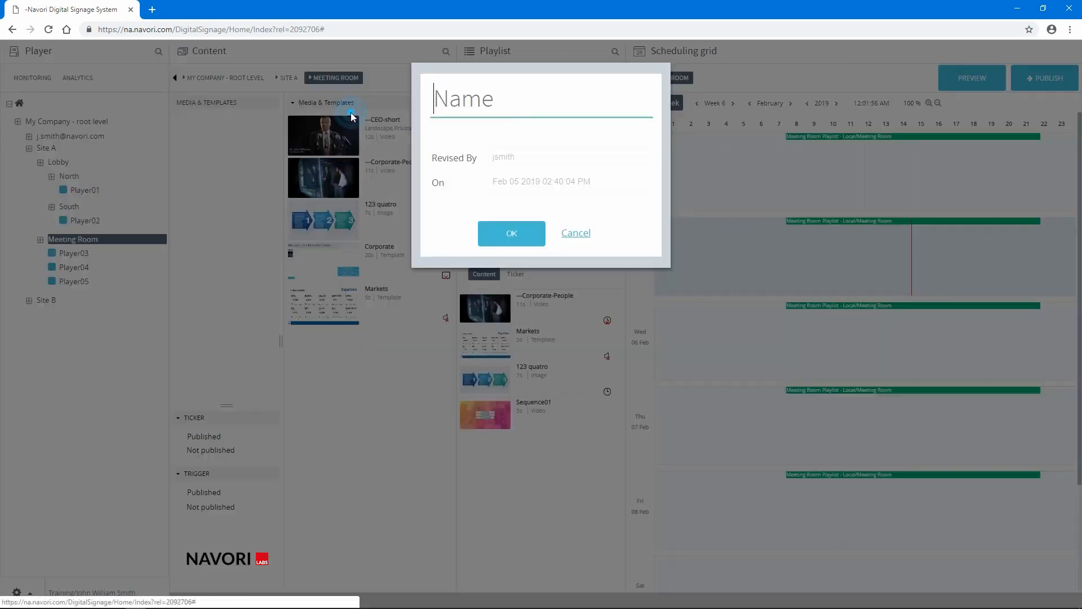
type("Mu")
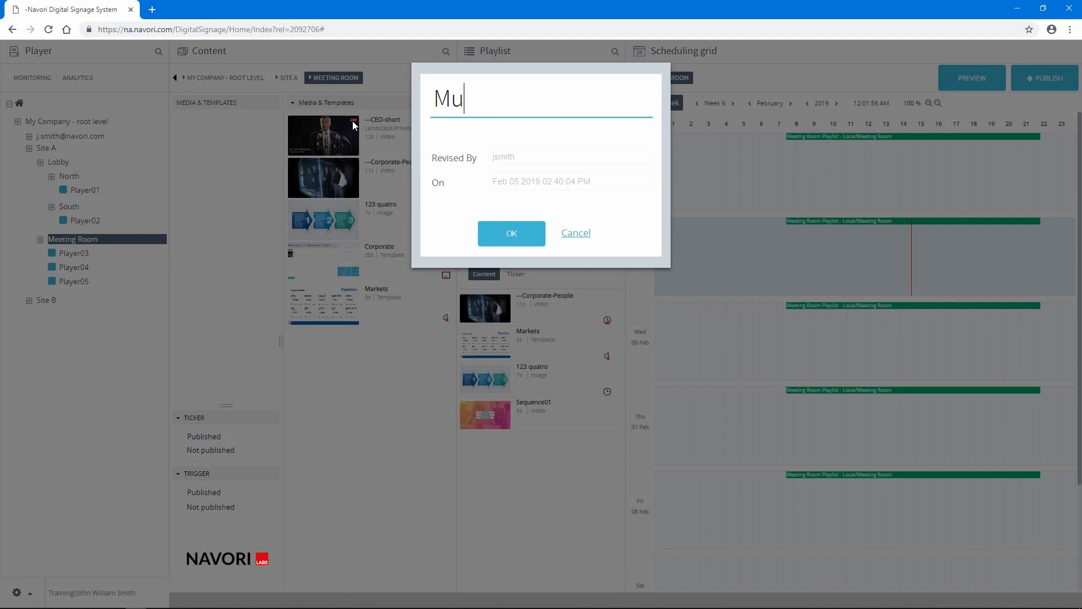
key("BackSpace")
type("y Project")
left_click(490, 236)
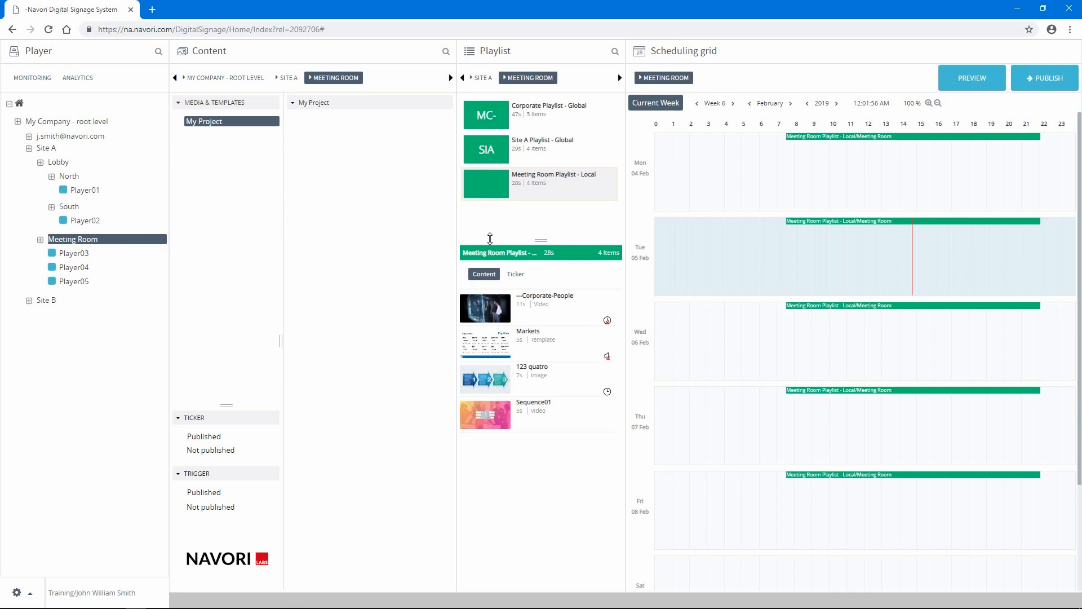
Move the CEO-short video from Meeting Room's main media list into the My Project folder
left_click(245, 102)
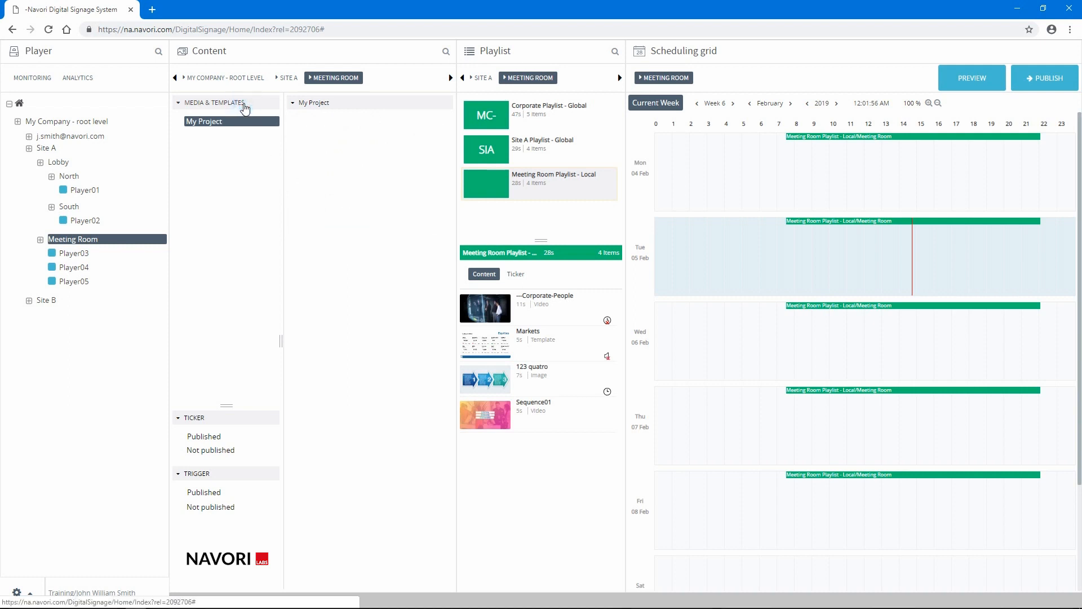
left_click(245, 105)
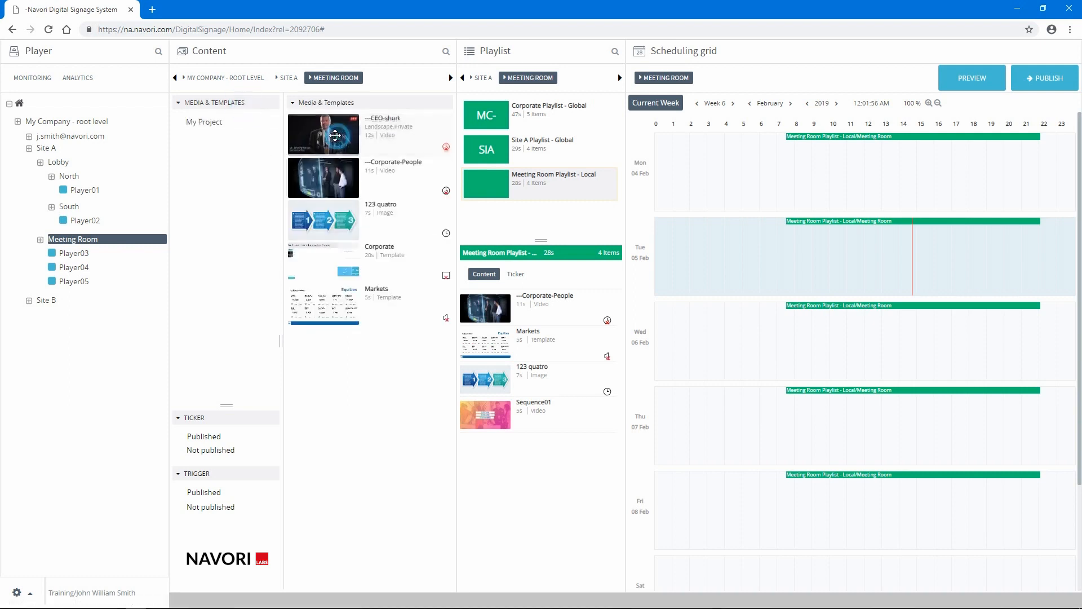
left_click_drag(336, 135, 228, 125)
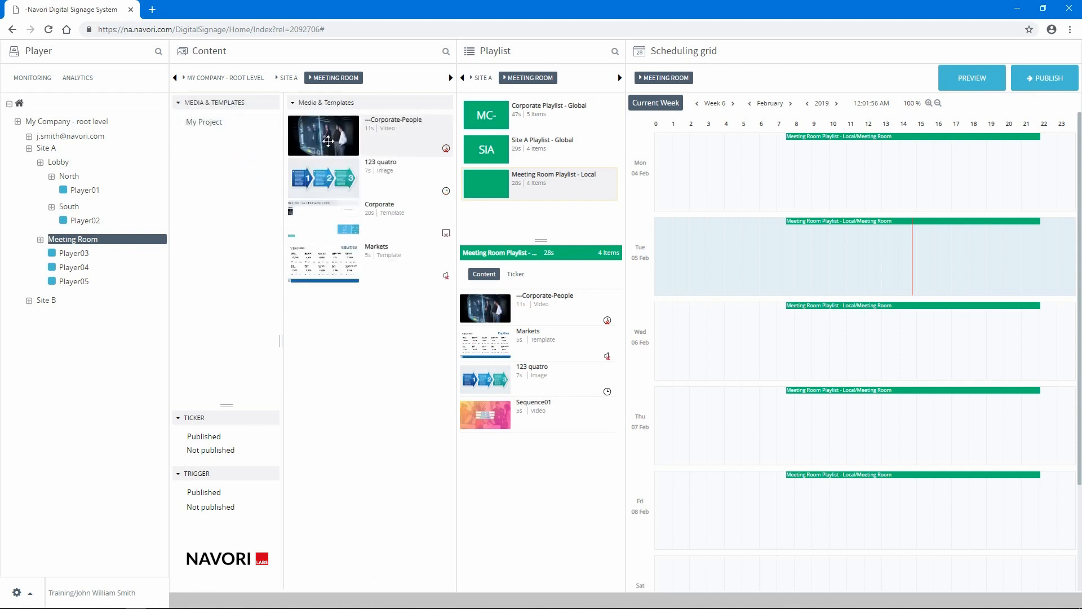
Copy the Corporate-People video and paste it into the My Project folder
right_click(328, 141)
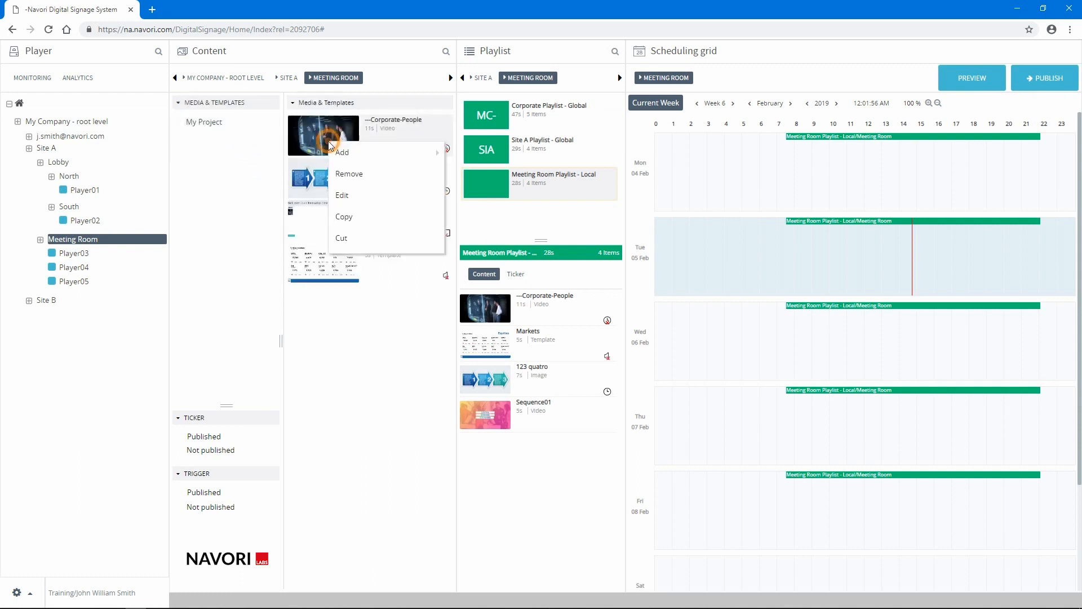
left_click(349, 217)
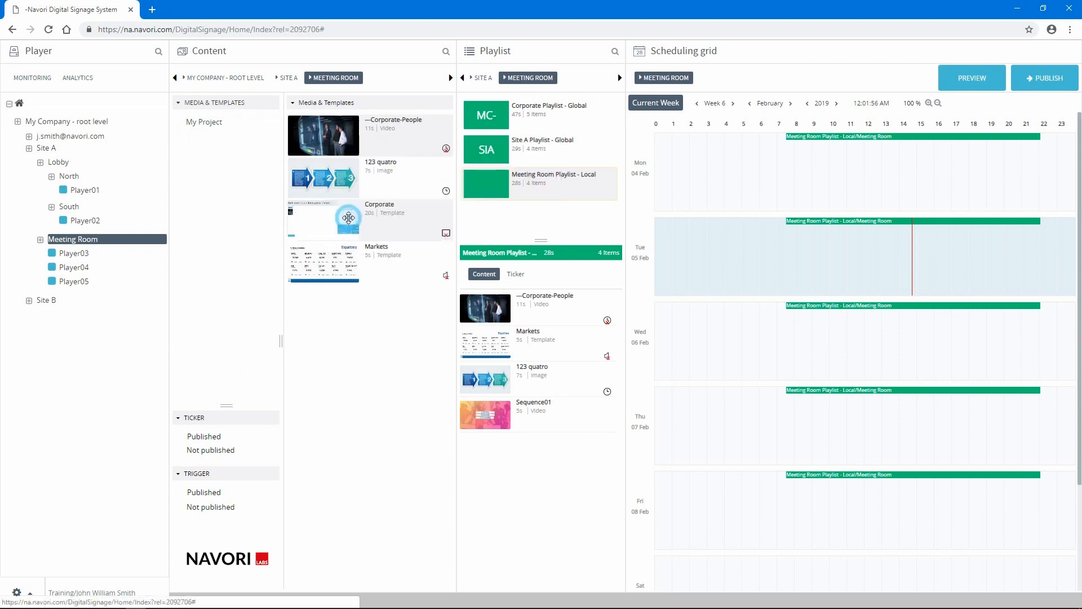
left_click(222, 127)
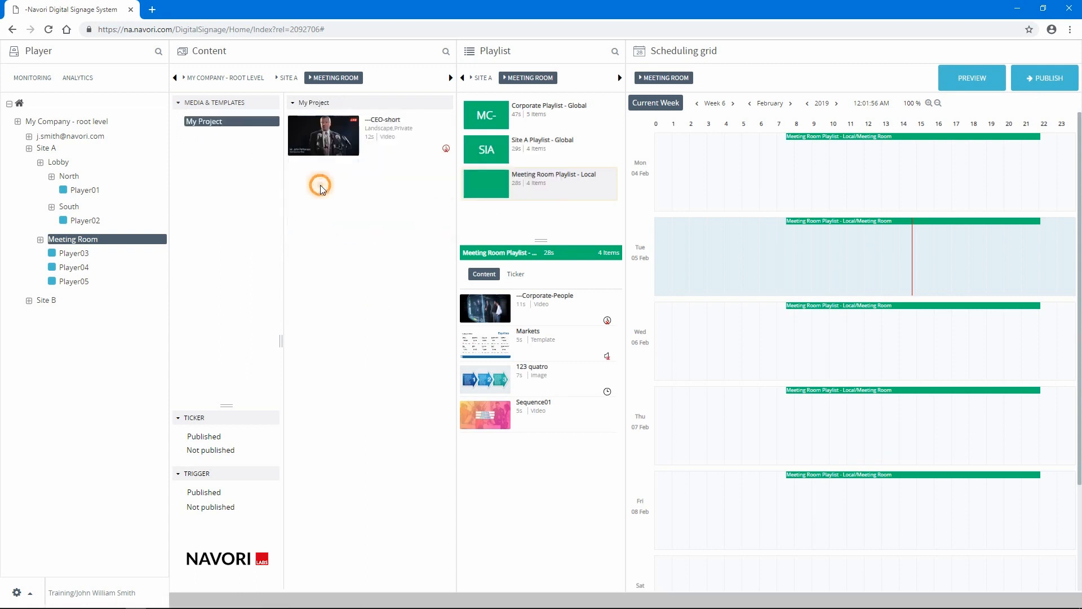
right_click(321, 188)
left_click(332, 219)
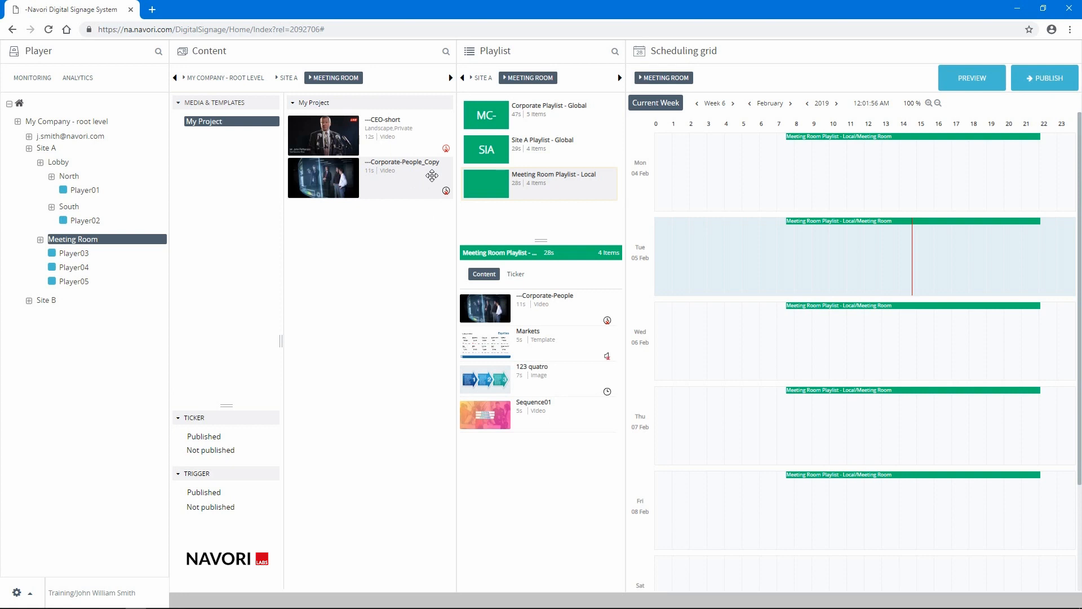
Cut the 123 quatro image from Meeting Room's main media list and paste it into the My Project folder
left_click(228, 104)
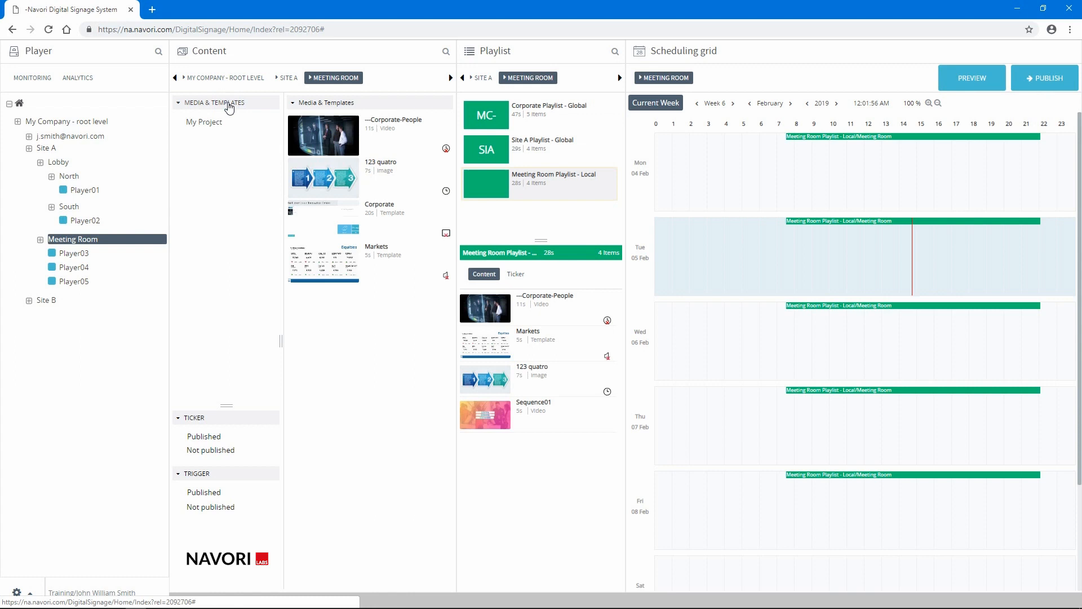
right_click(322, 175)
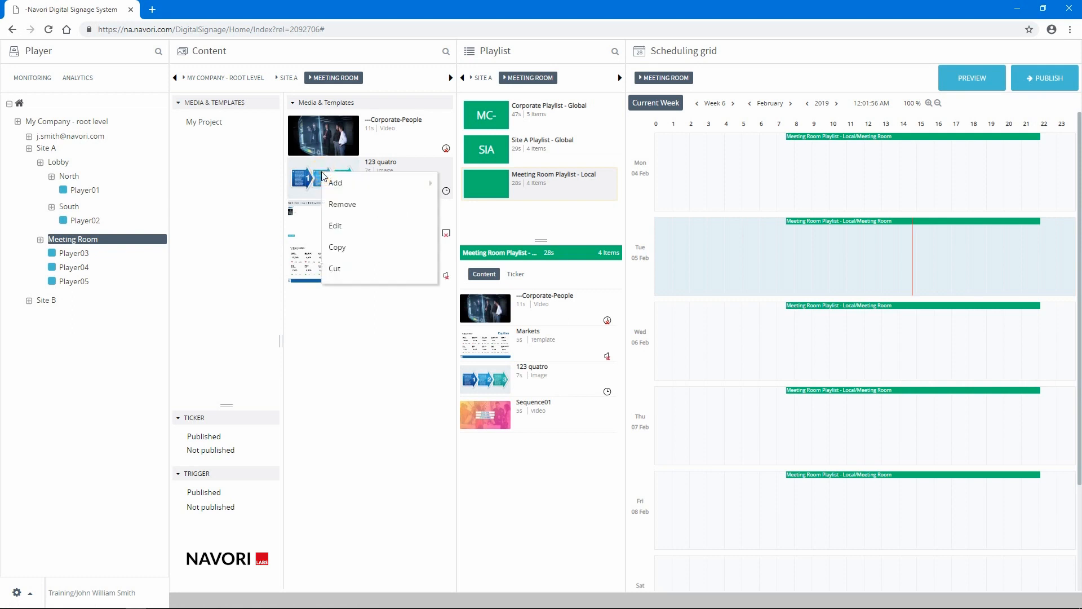
left_click(338, 268)
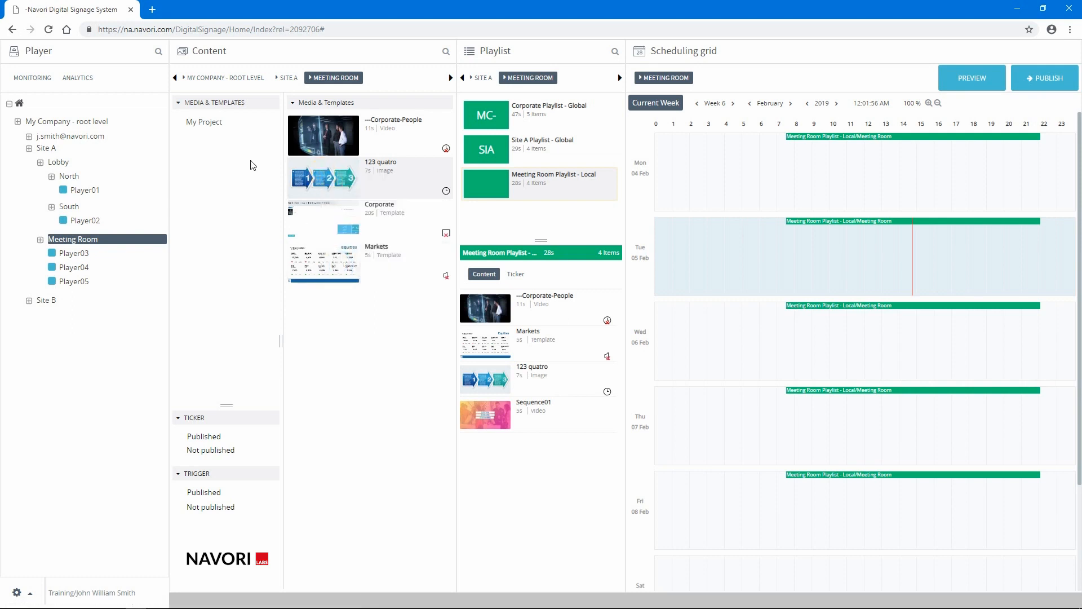
left_click(216, 124)
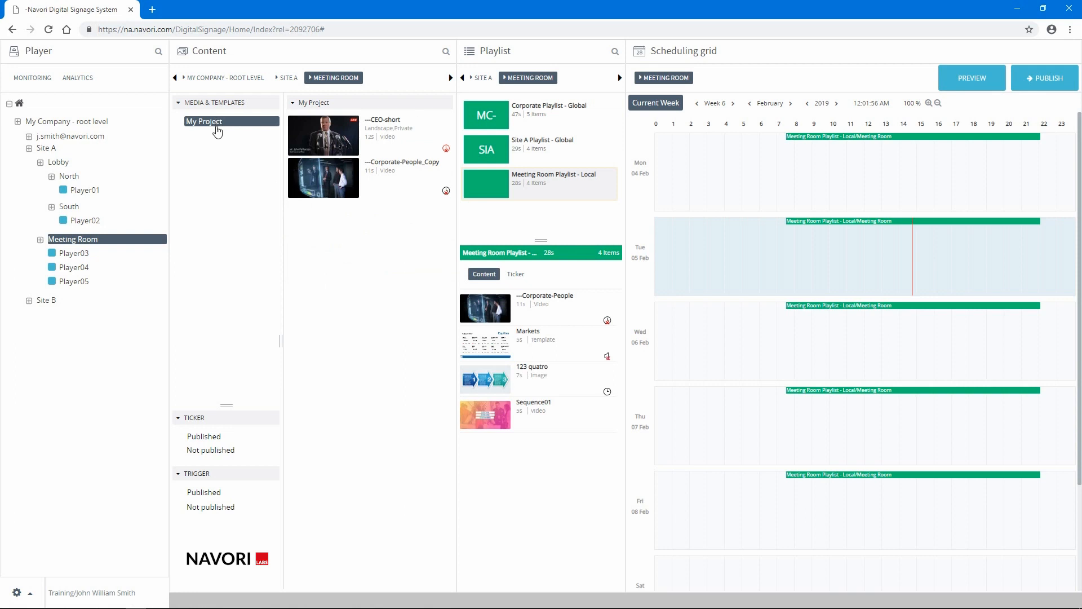
right_click(349, 232)
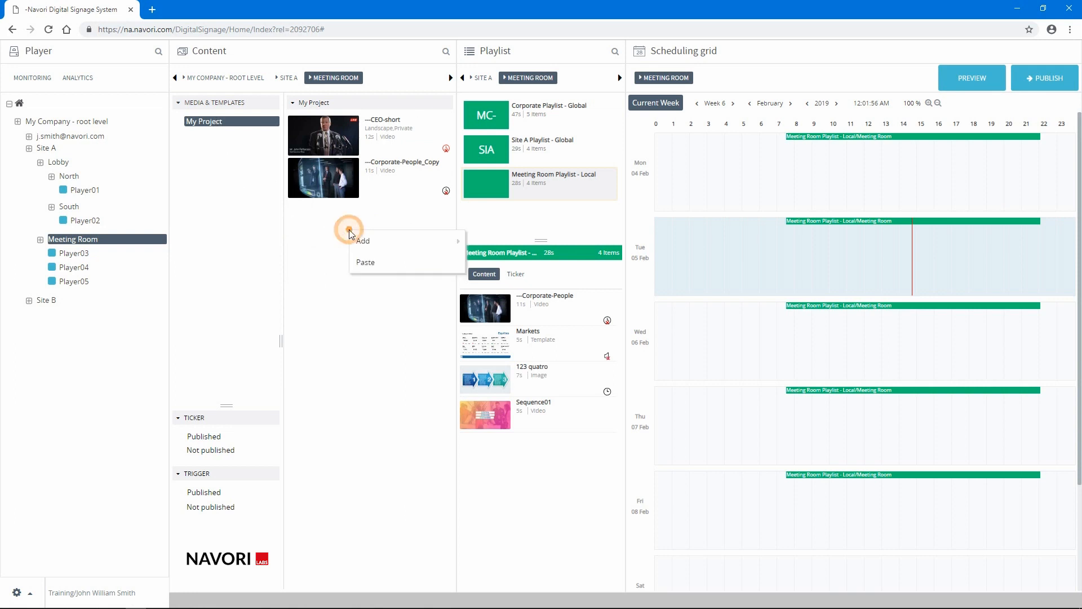
left_click(357, 262)
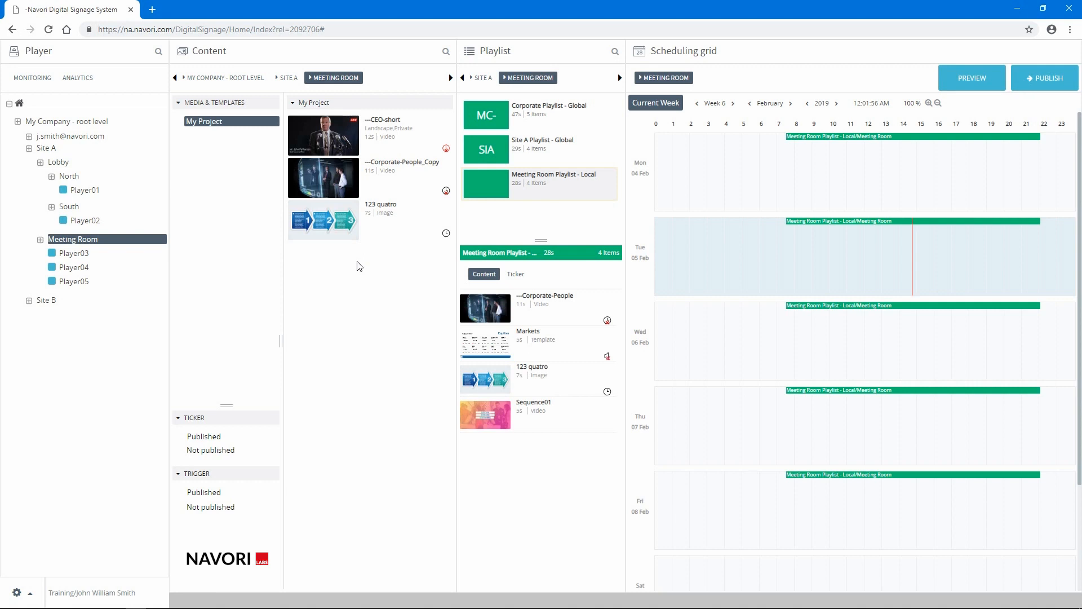
Cut the 123 quatro image from the My Project folder and paste it into the My Company root-level content
right_click(345, 229)
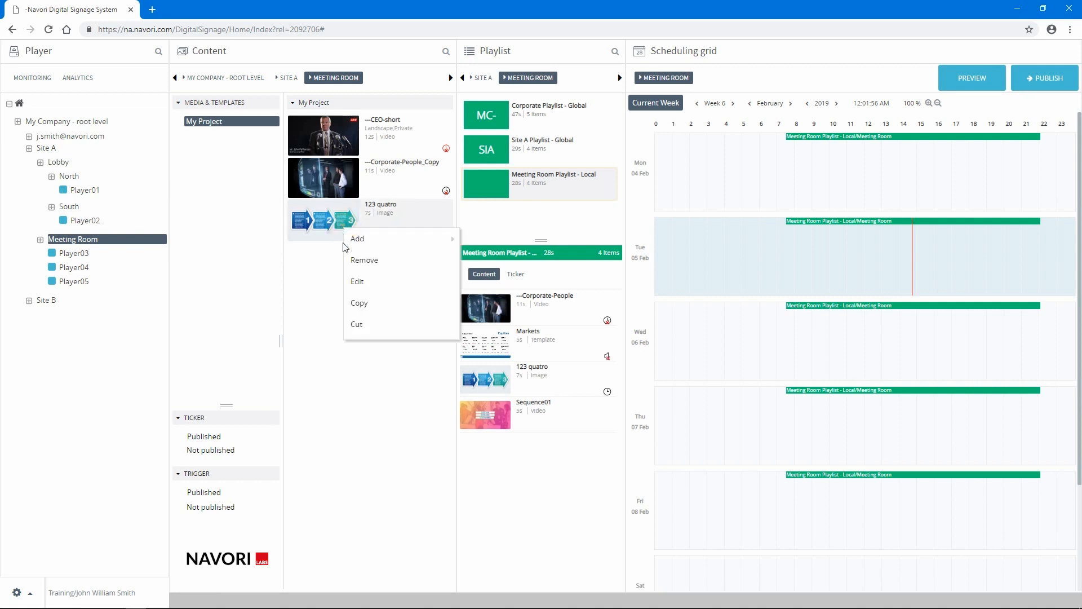
left_click(355, 328)
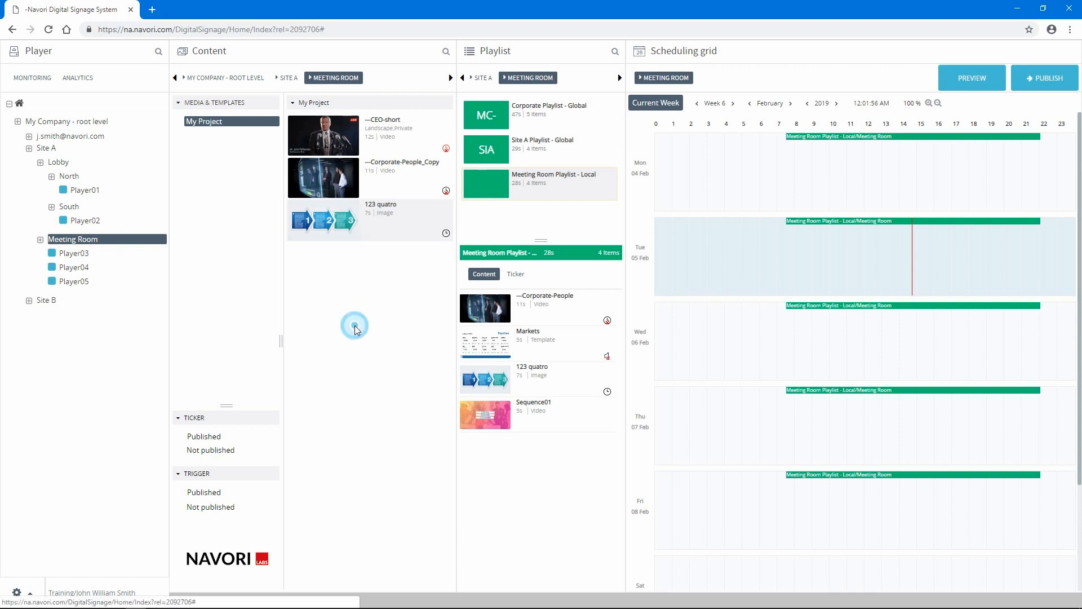
left_click(94, 122)
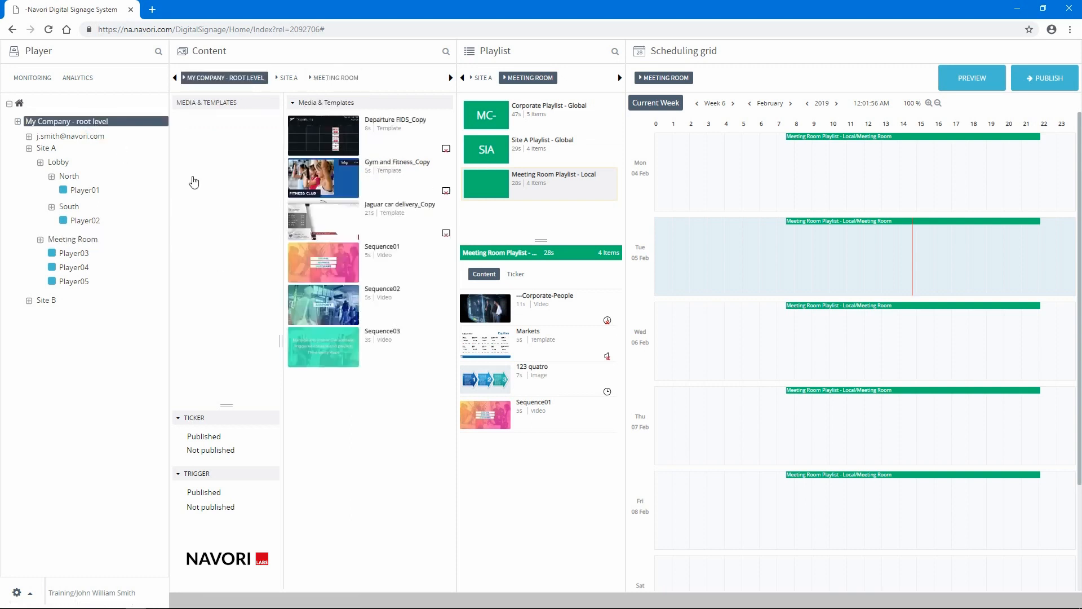
right_click(324, 401)
left_click(339, 431)
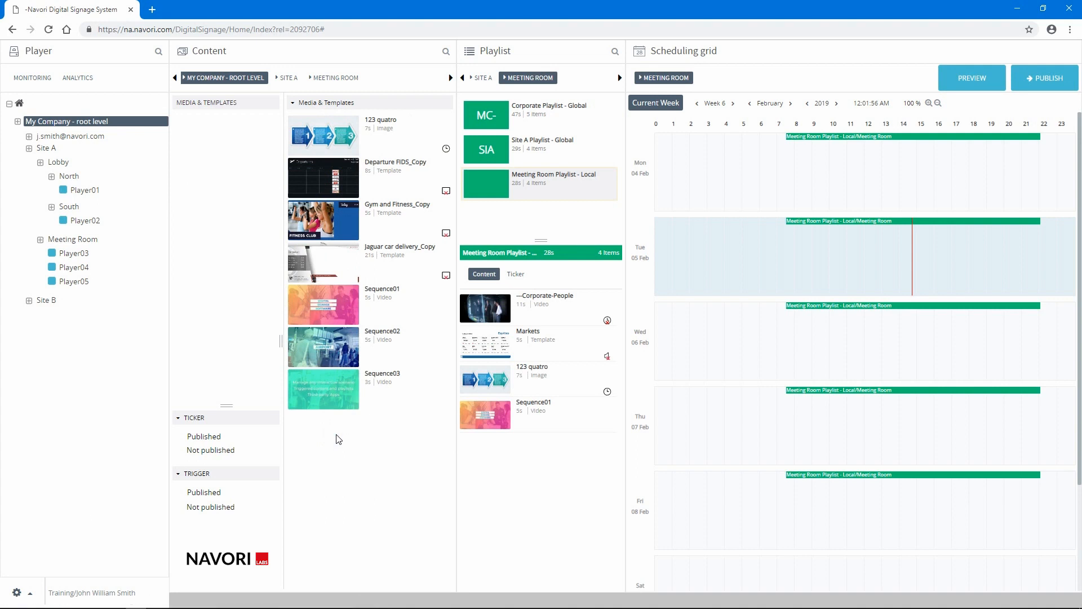
Remove the 123 quatro image from the My Company root-level content
right_click(309, 138)
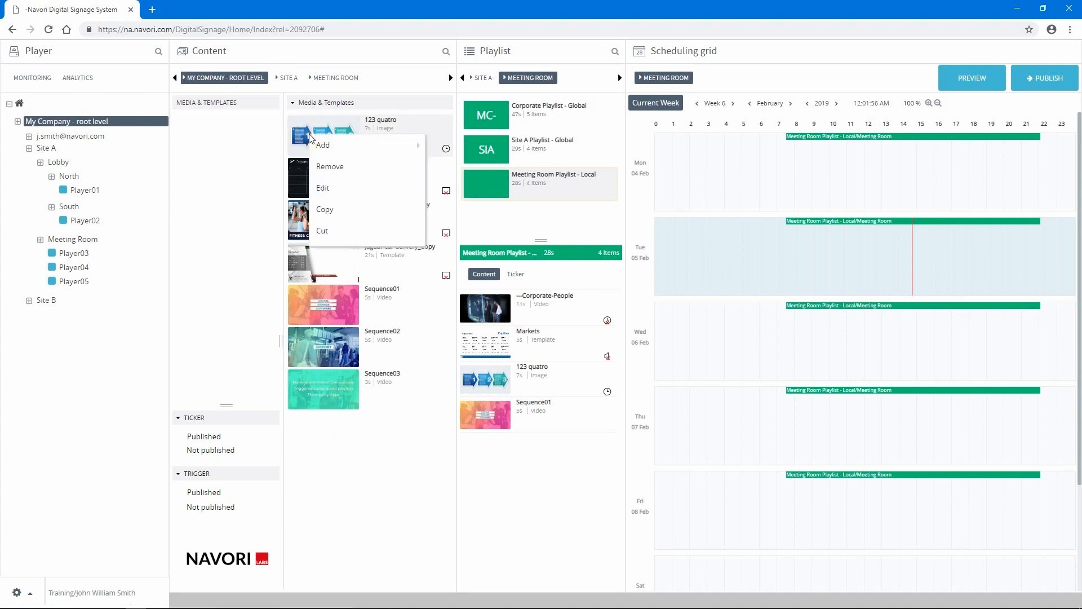
left_click(323, 167)
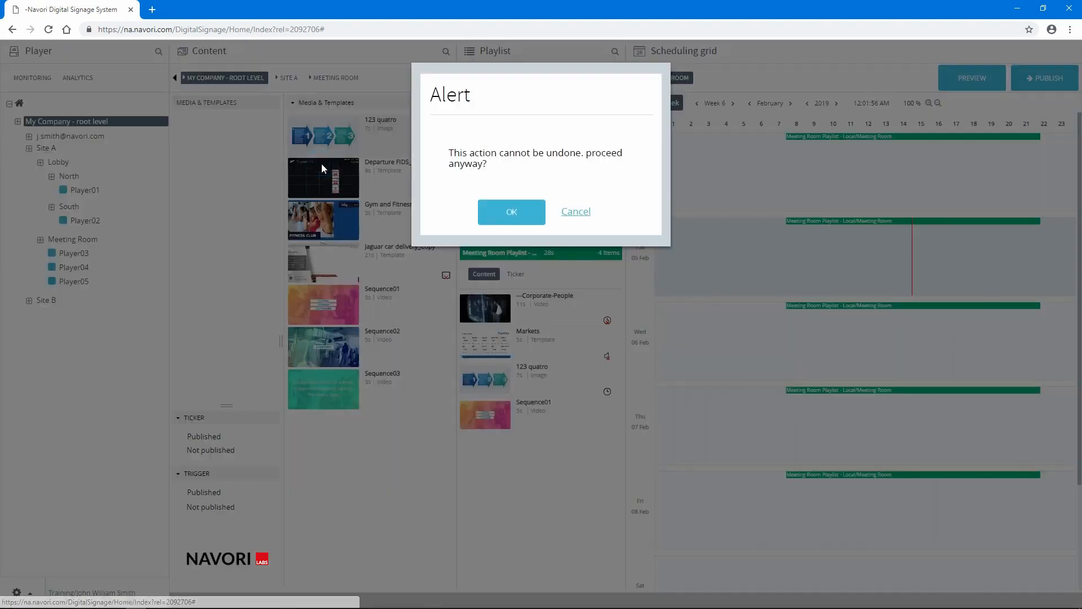
left_click(520, 216)
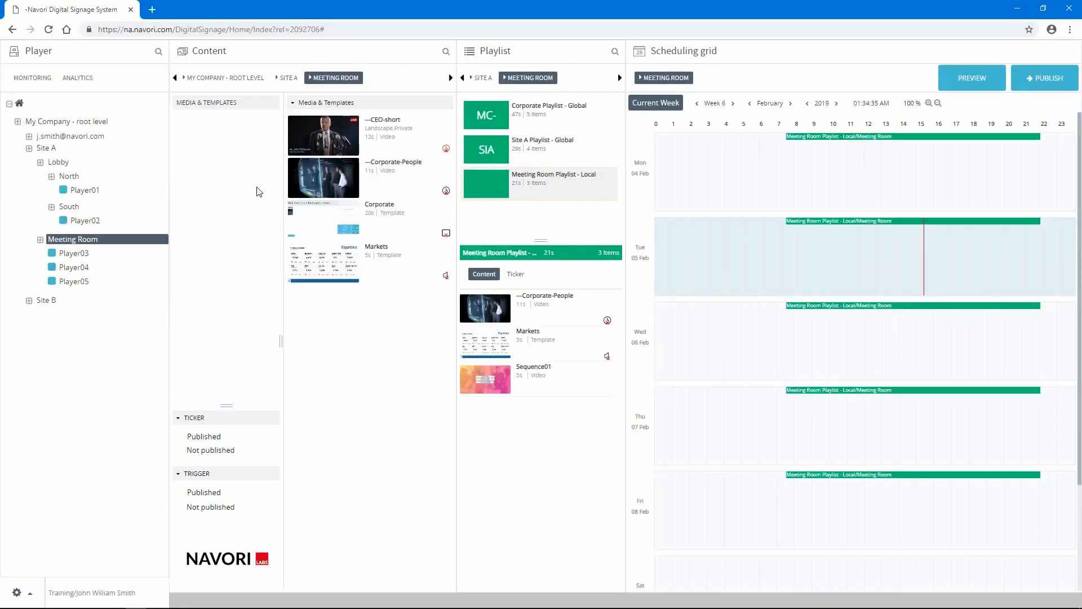
Create a folder named Images in the Meeting Room group's Media & Templates
right_click(241, 108)
mouse_move(295, 113)
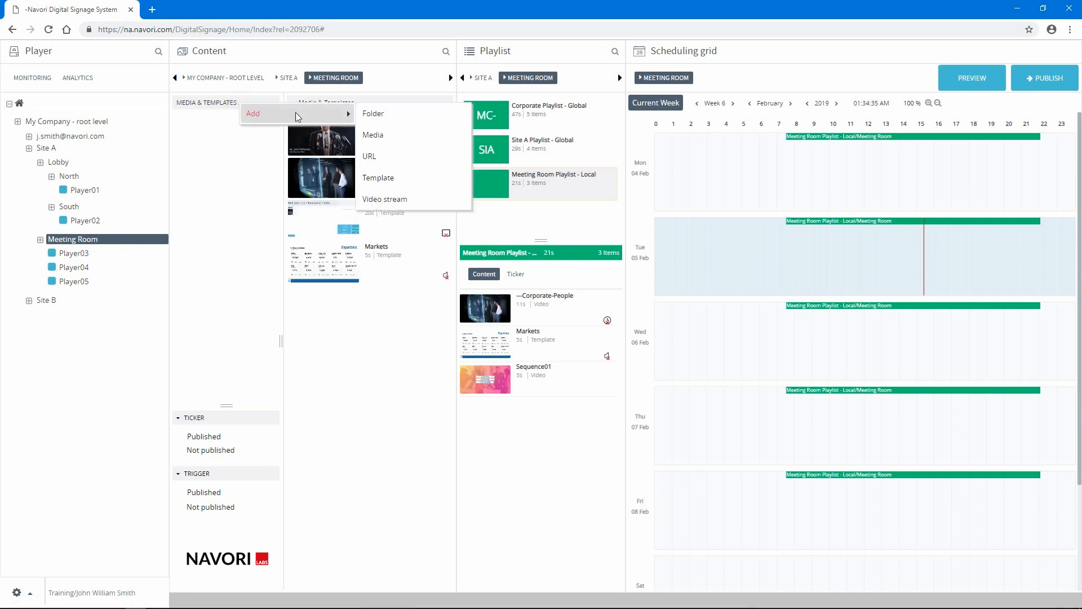
left_click(384, 115)
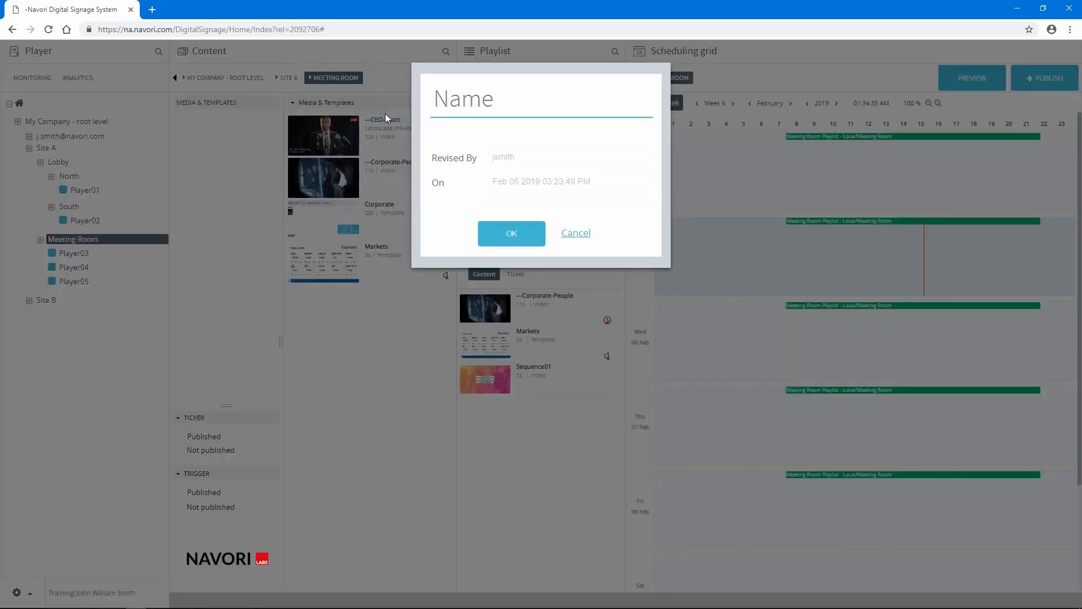
type("Images")
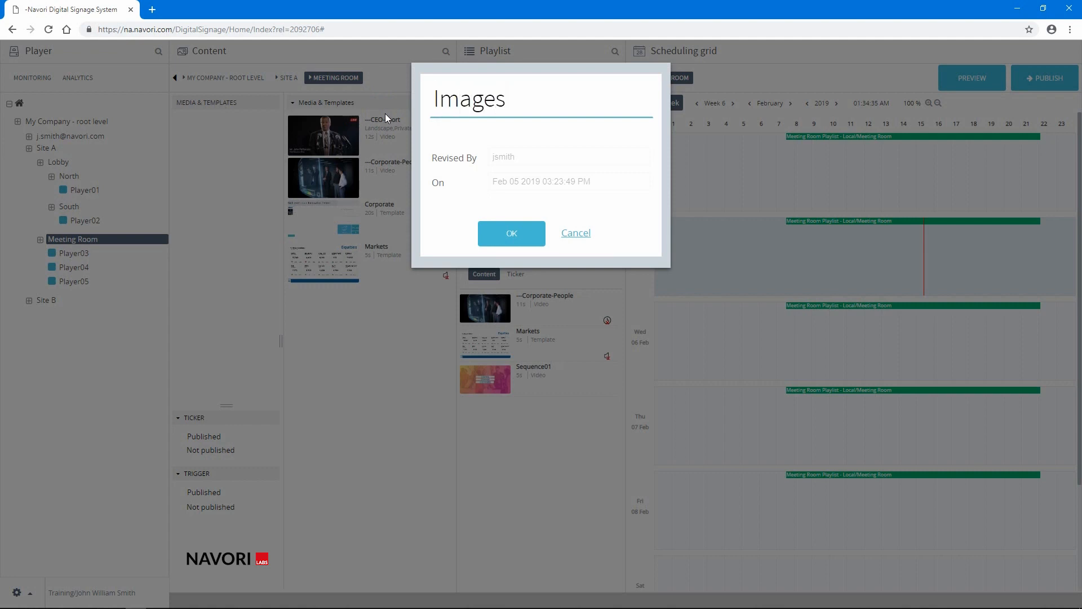
left_click(489, 239)
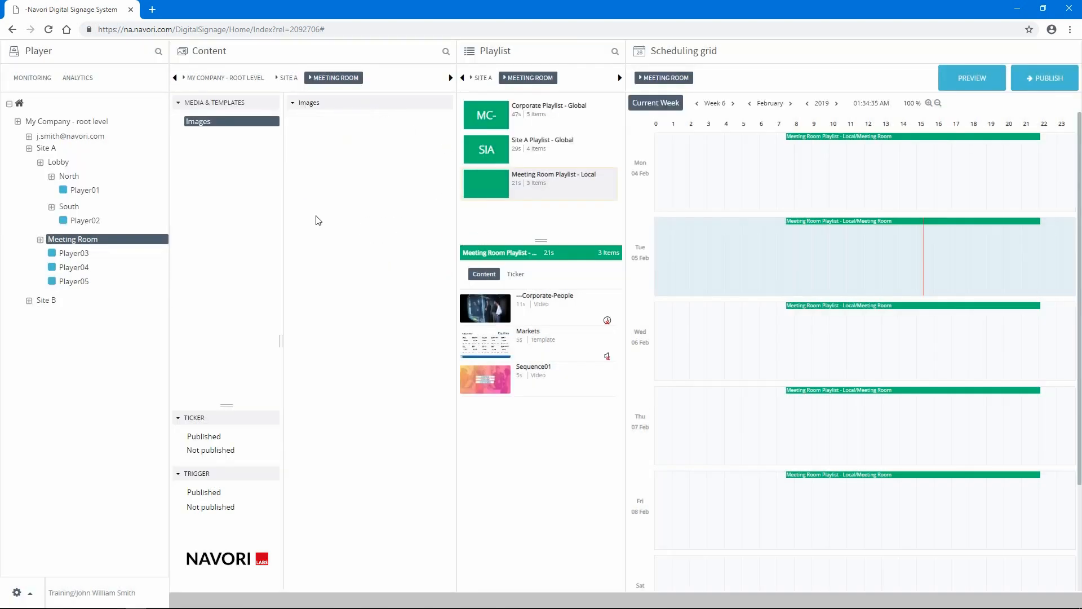
Create a folder named Videos in the Meeting Room group's Media & Templates
right_click(218, 106)
mouse_move(231, 115)
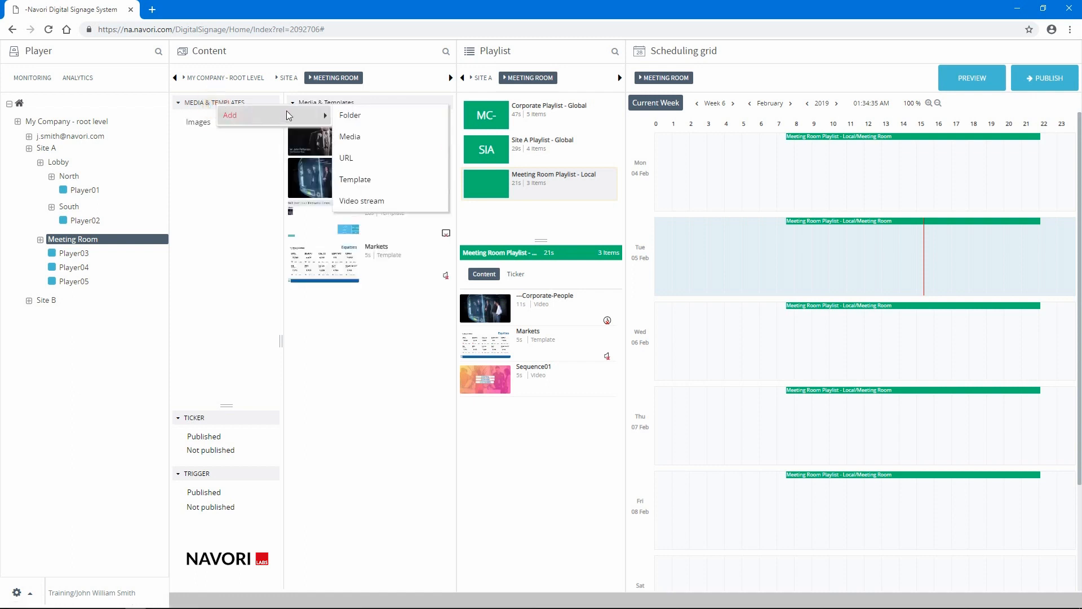
left_click(354, 117)
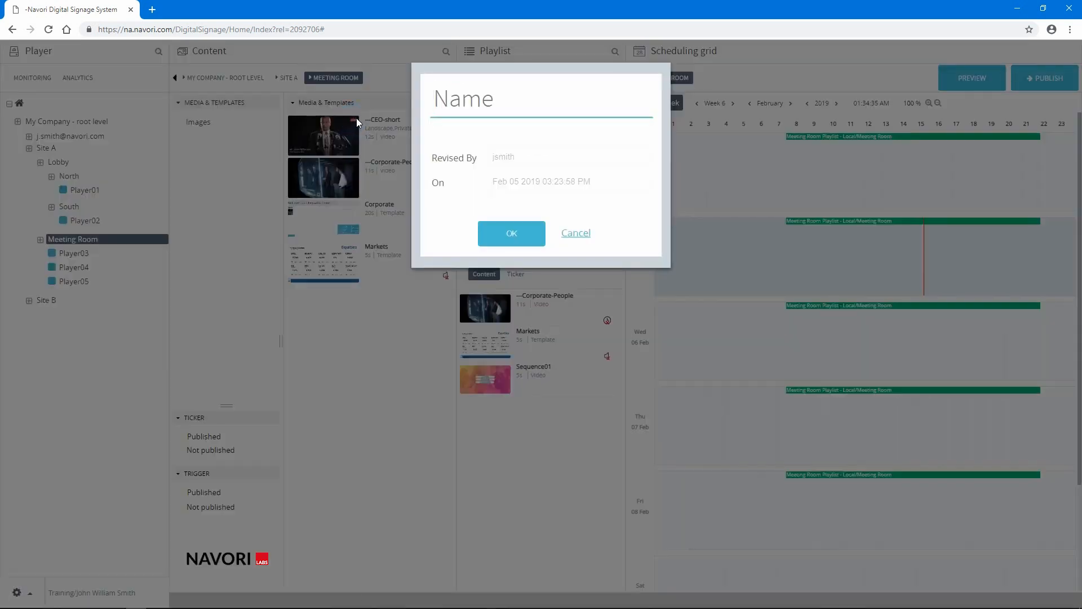
type("Videos")
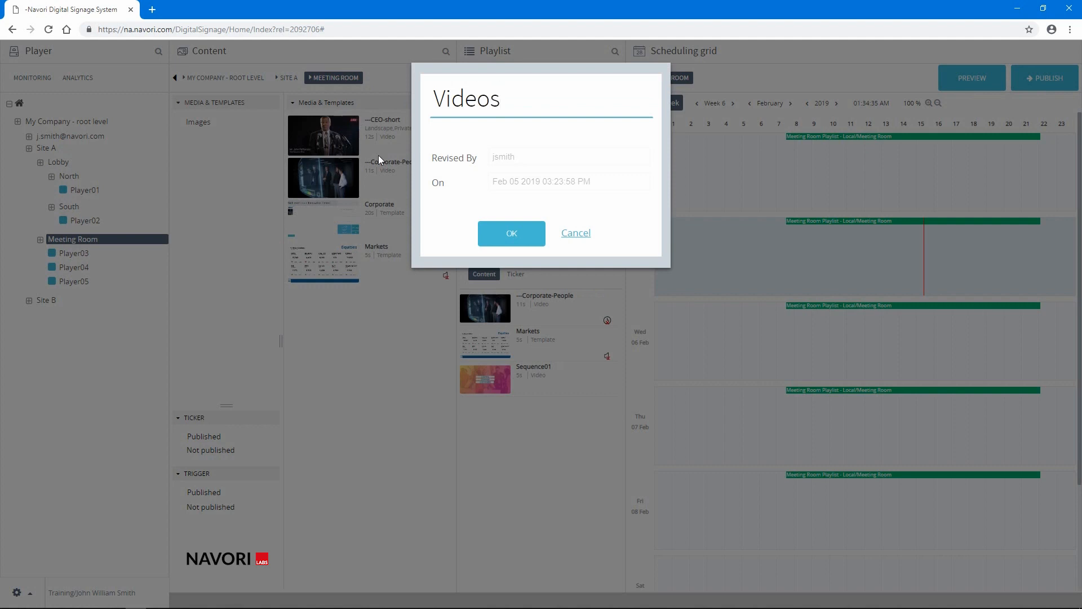
left_click(502, 234)
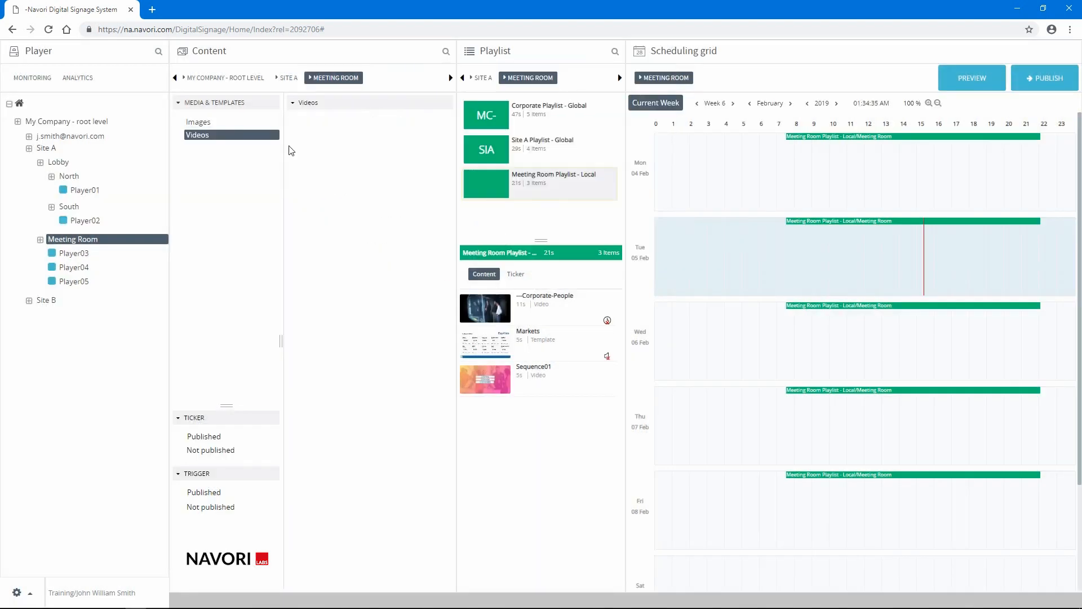
Create a folder named Templates in the Meeting Room group's Media & Templates
right_click(243, 103)
mouse_move(254, 118)
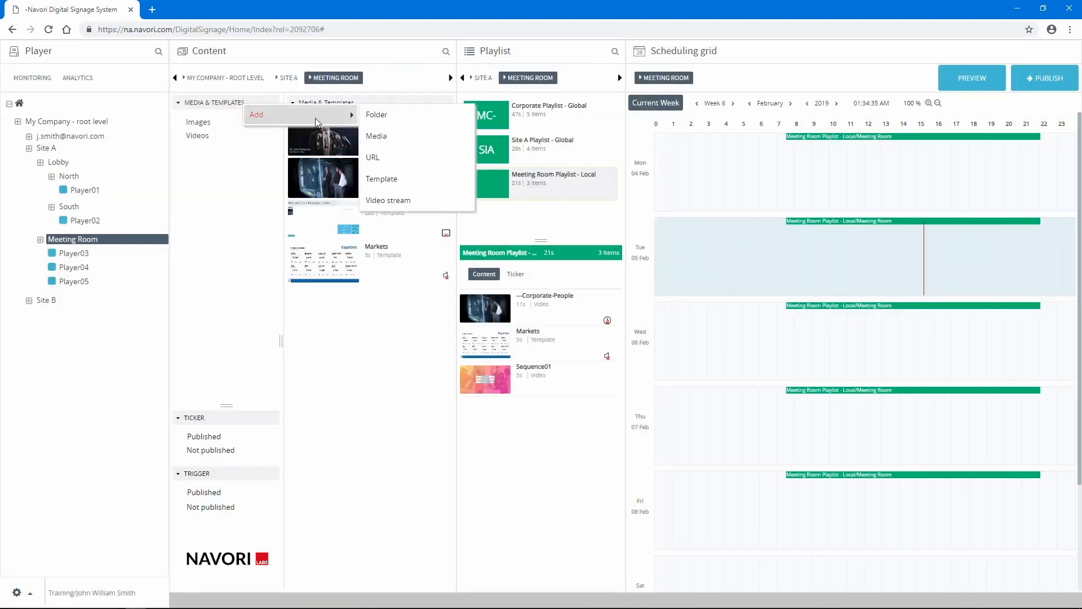
left_click(377, 115)
type("T")
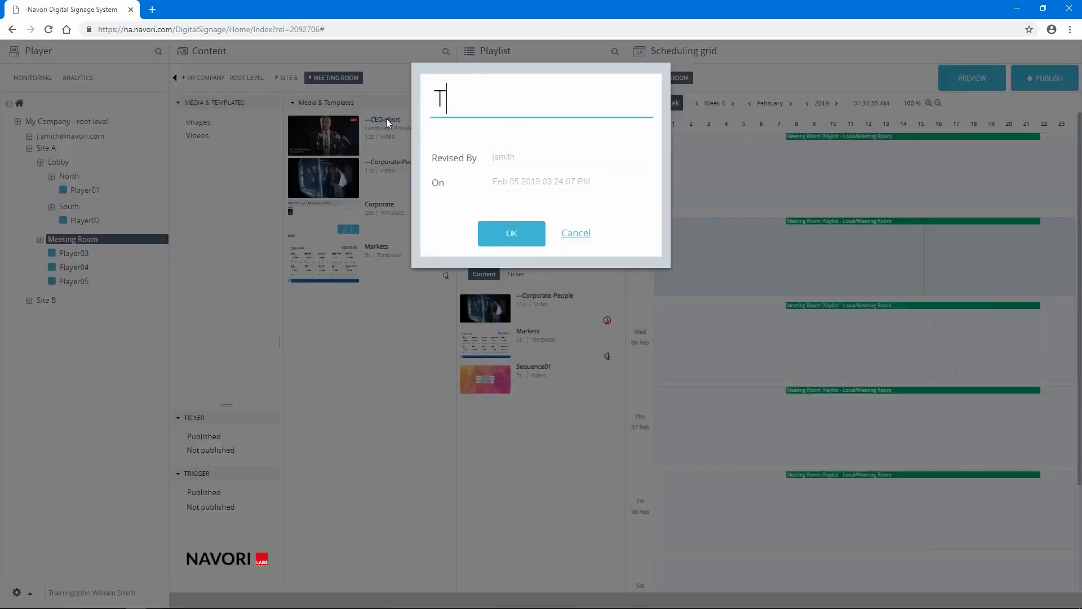
type("emplates")
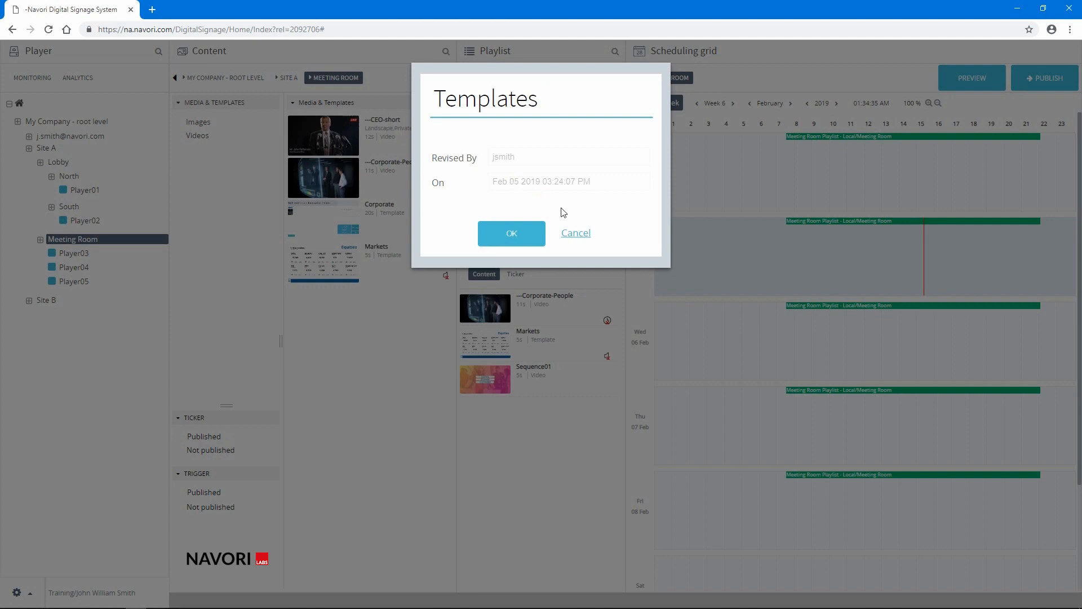
left_click(515, 235)
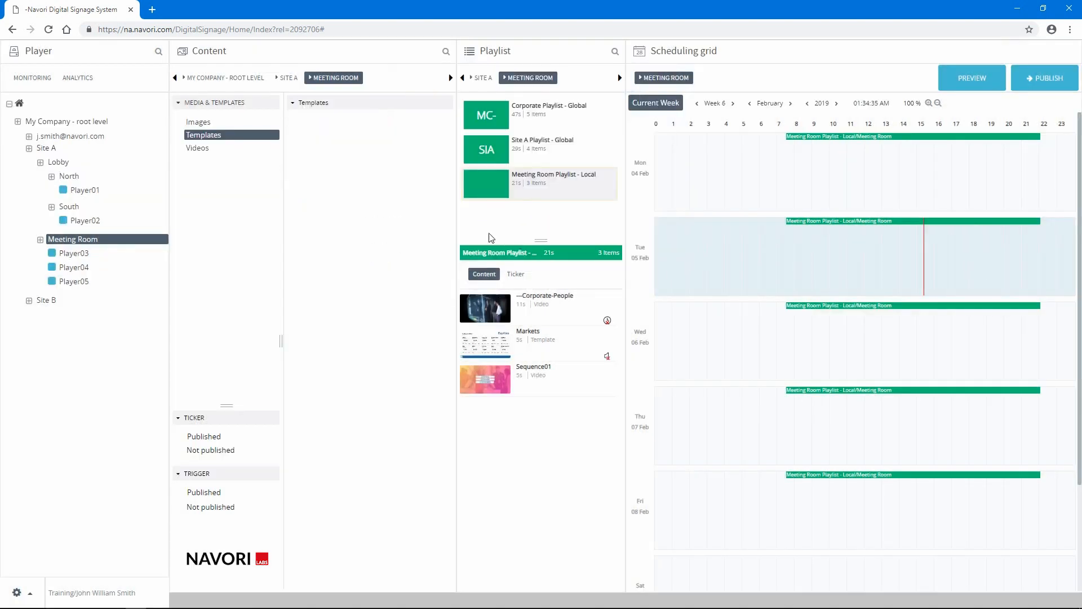
Upload the images --Airport_departure, --Daimler_E_Class_back_side and --Daimler_E_Class_front to the Images folder
left_click(261, 102)
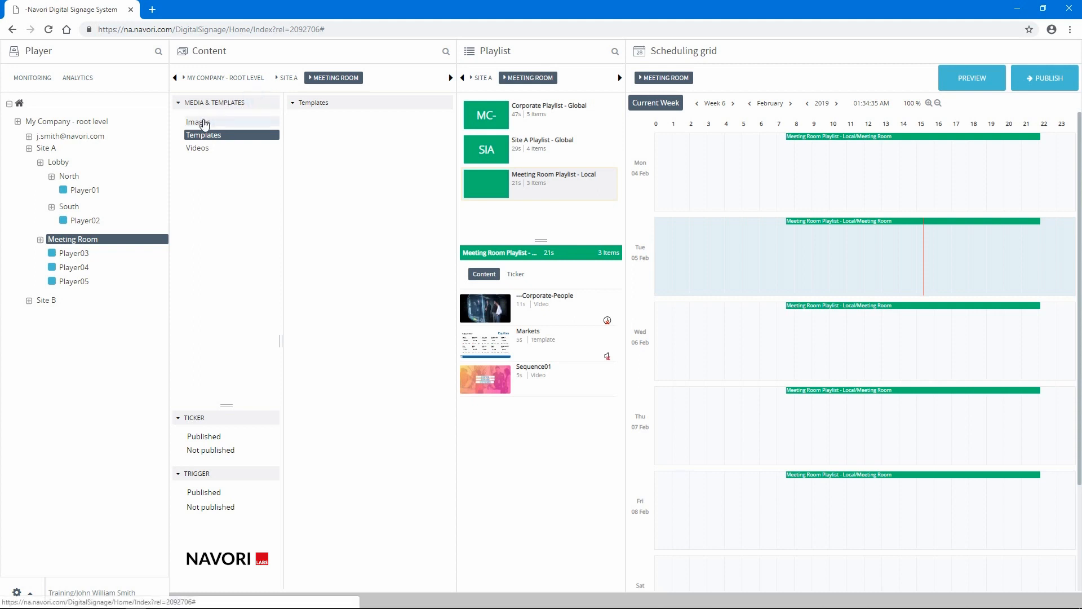
left_click(204, 123)
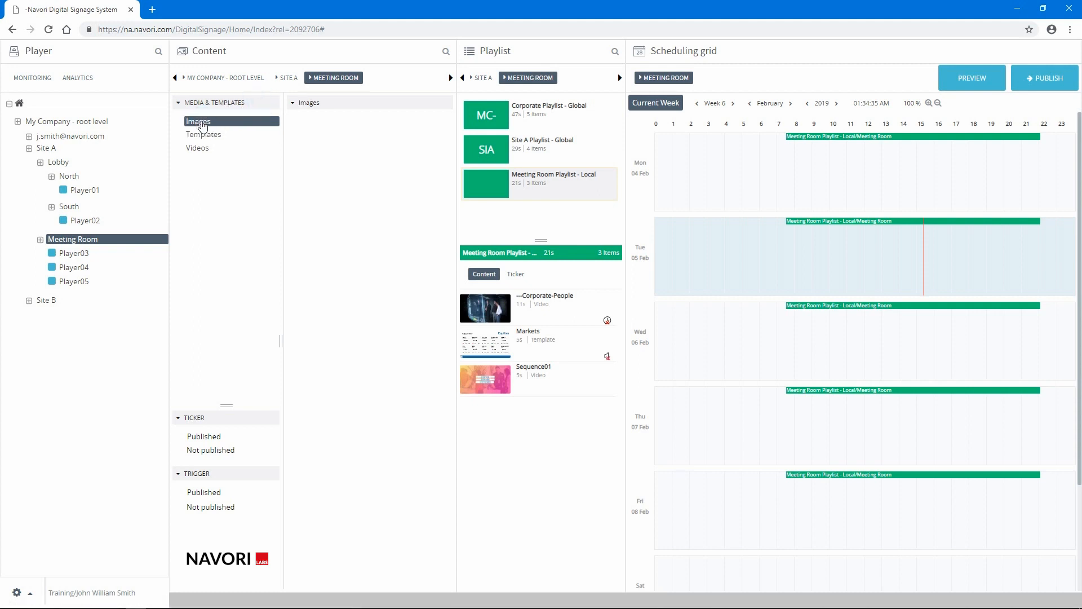
right_click(325, 138)
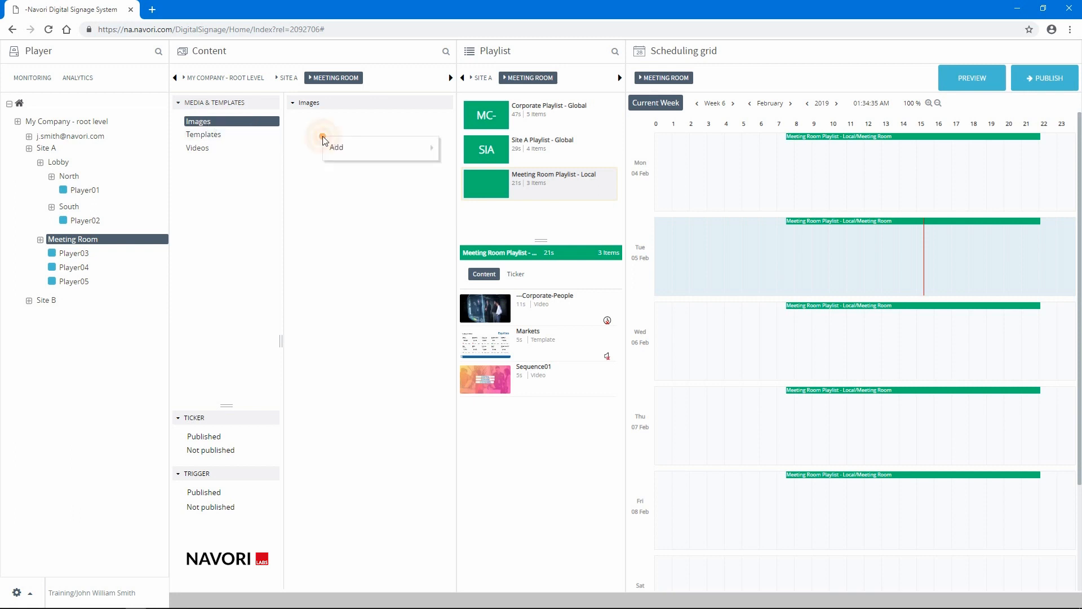
mouse_move(333, 147)
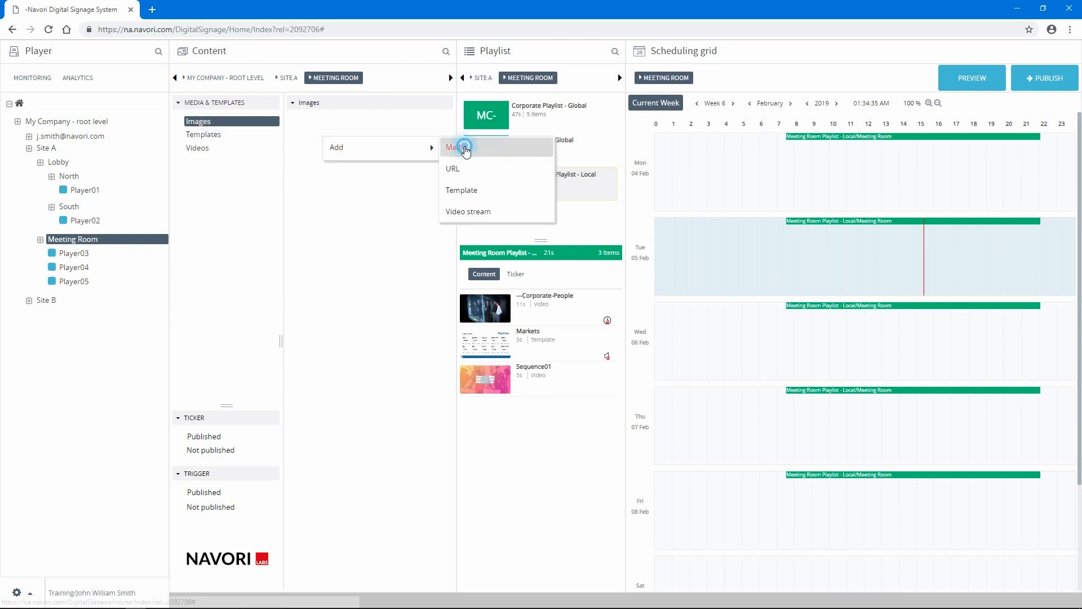
left_click(461, 147)
left_click(462, 160)
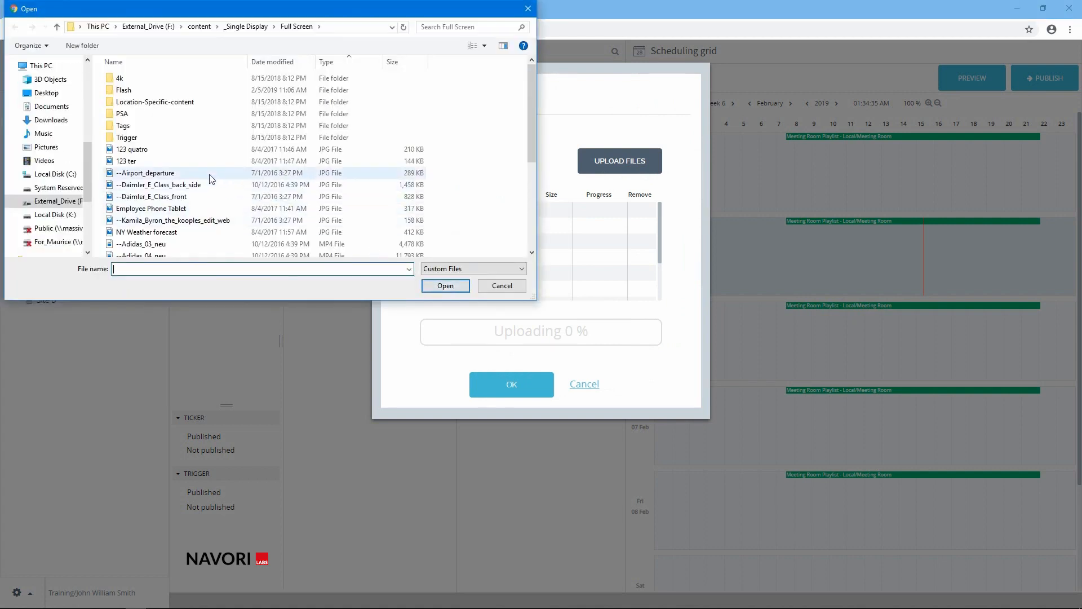
left_click(208, 174)
left_click(206, 185, "ctrl")
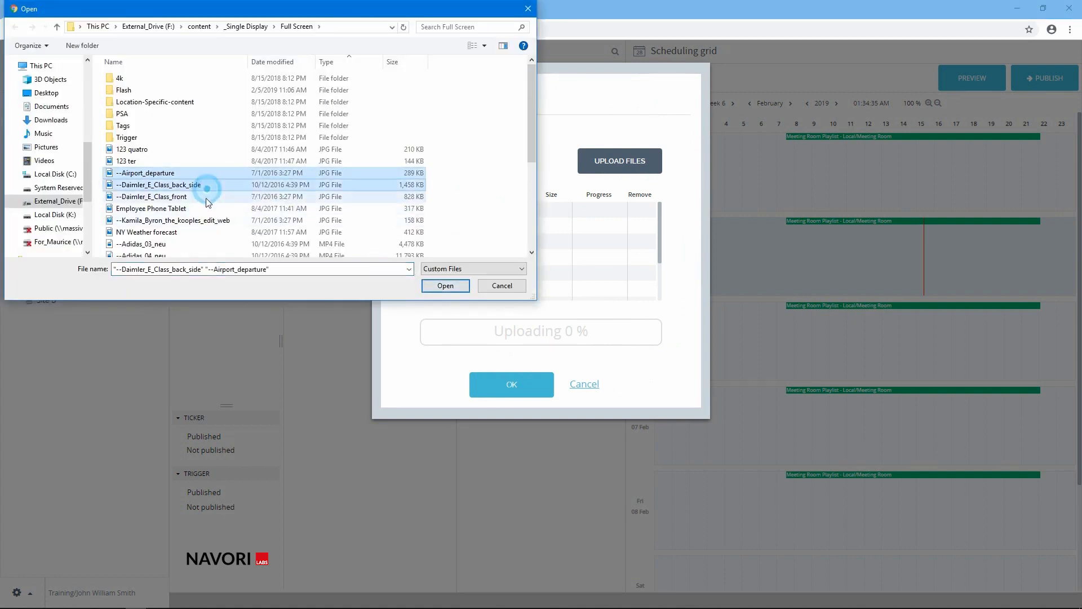
left_click(205, 198, "ctrl")
left_click(432, 285)
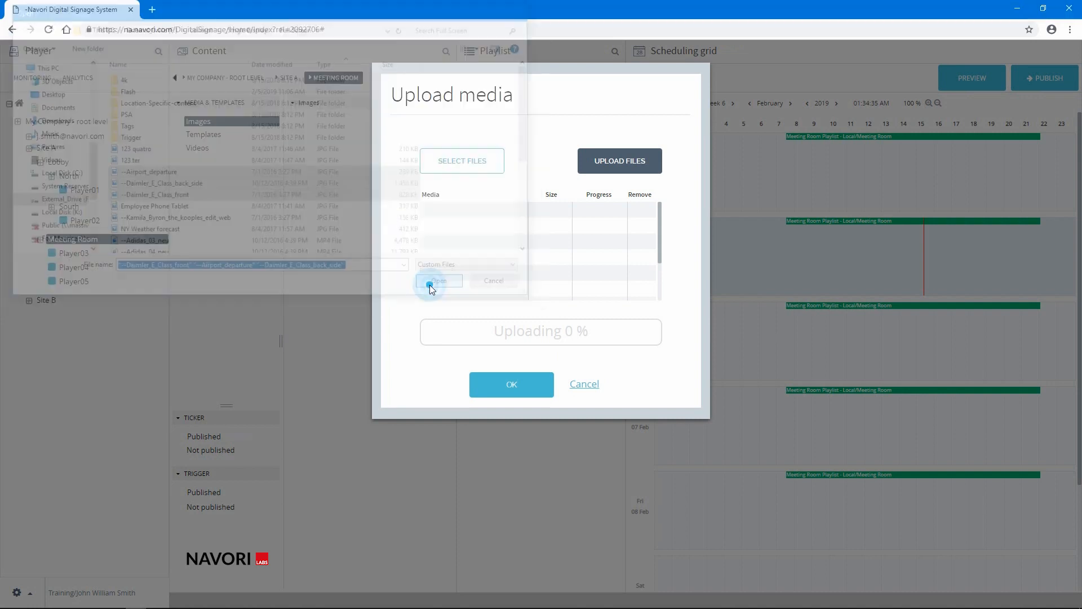
left_click(620, 170)
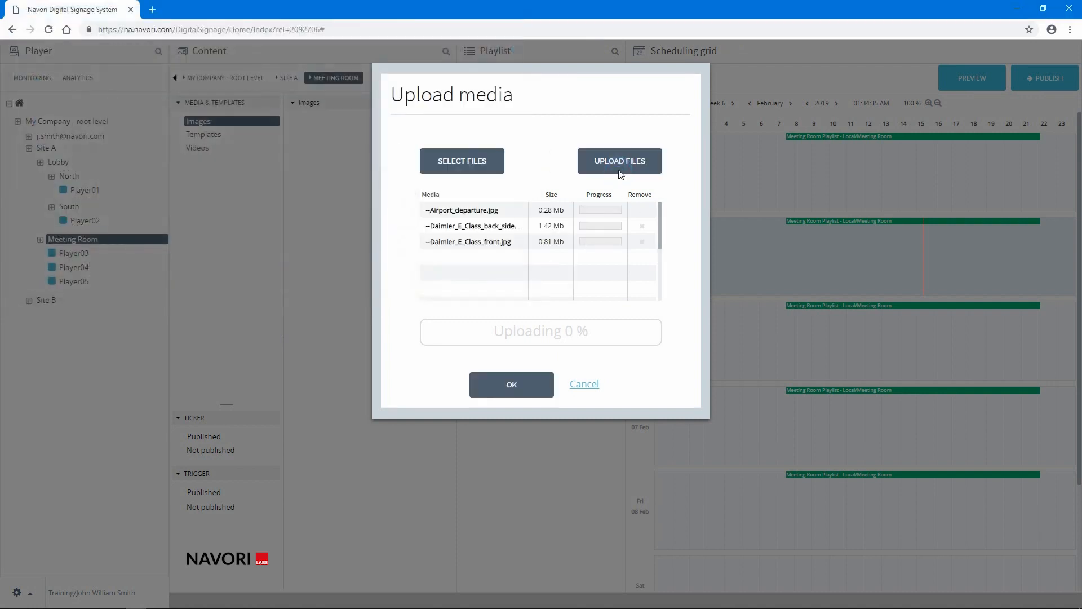
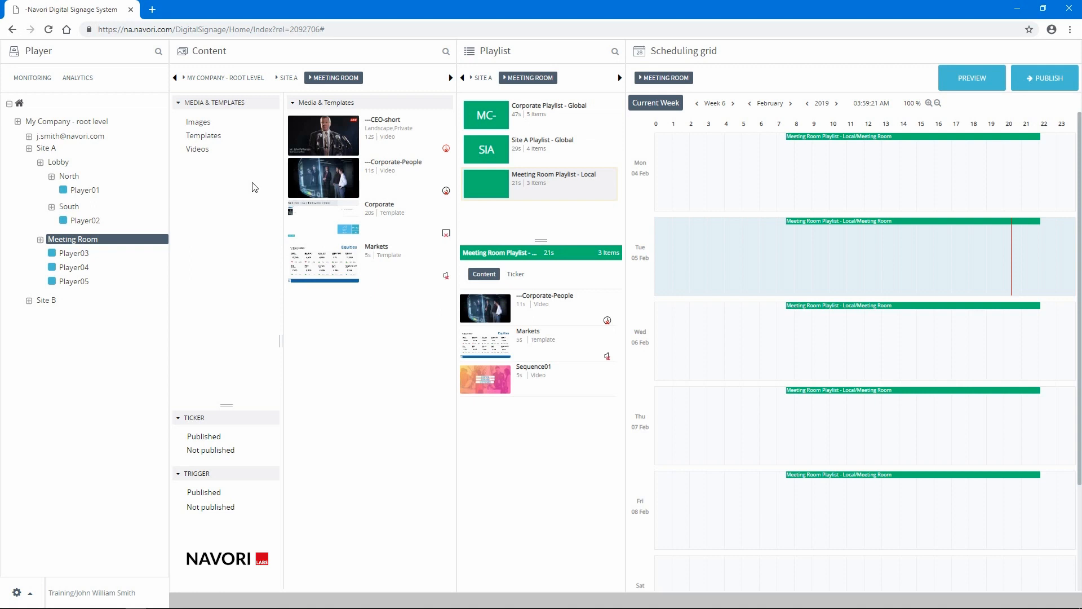
Rename the ---CEO-short video as ---CEO-short-clip, disable it and save its properties
double_click(307, 143)
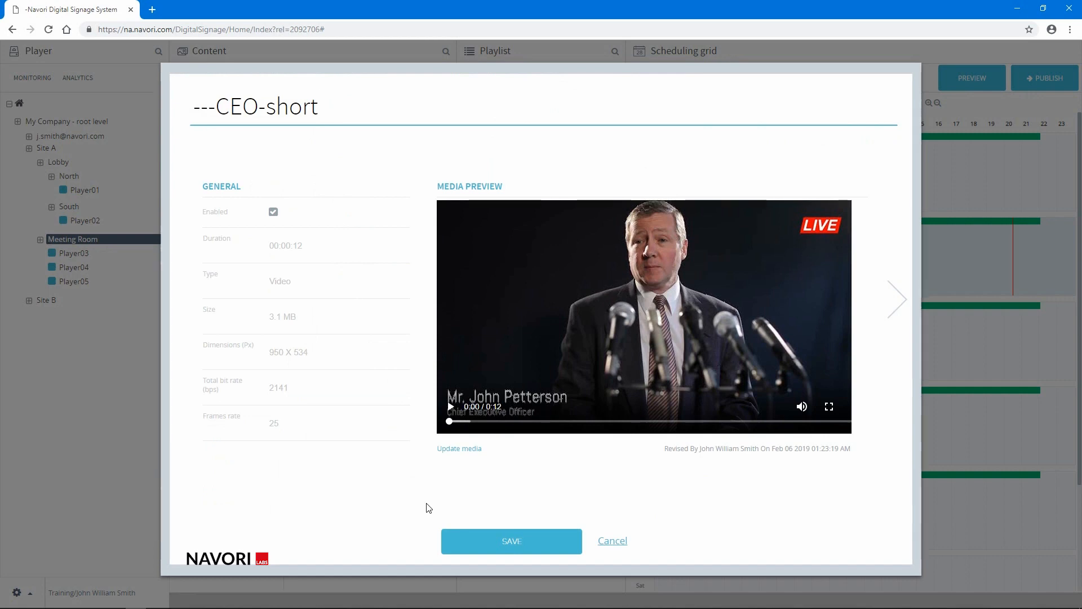
left_click(612, 541)
right_click(307, 139)
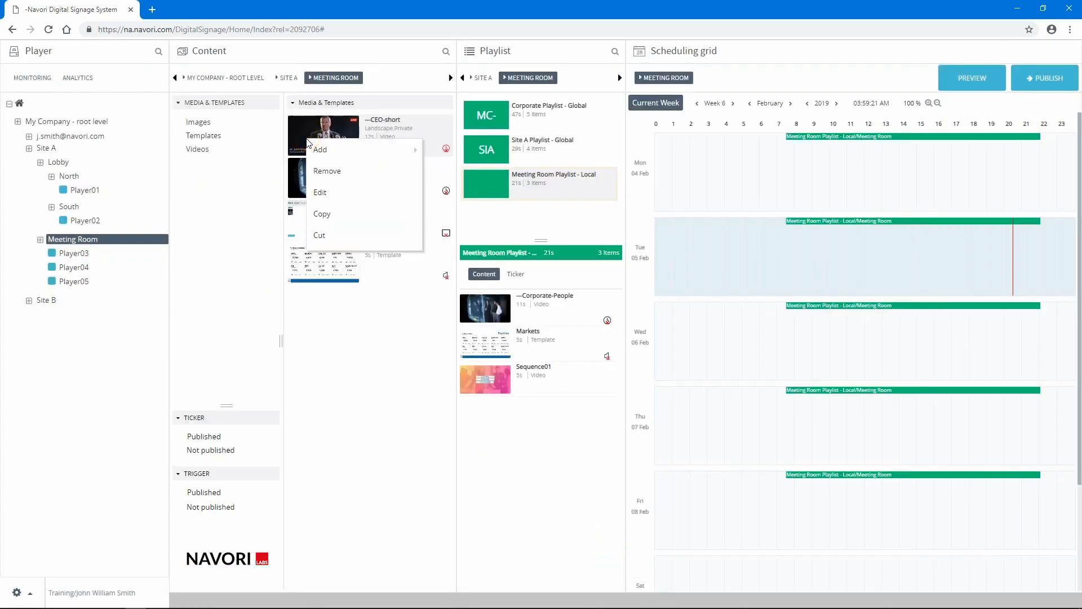
left_click(346, 198)
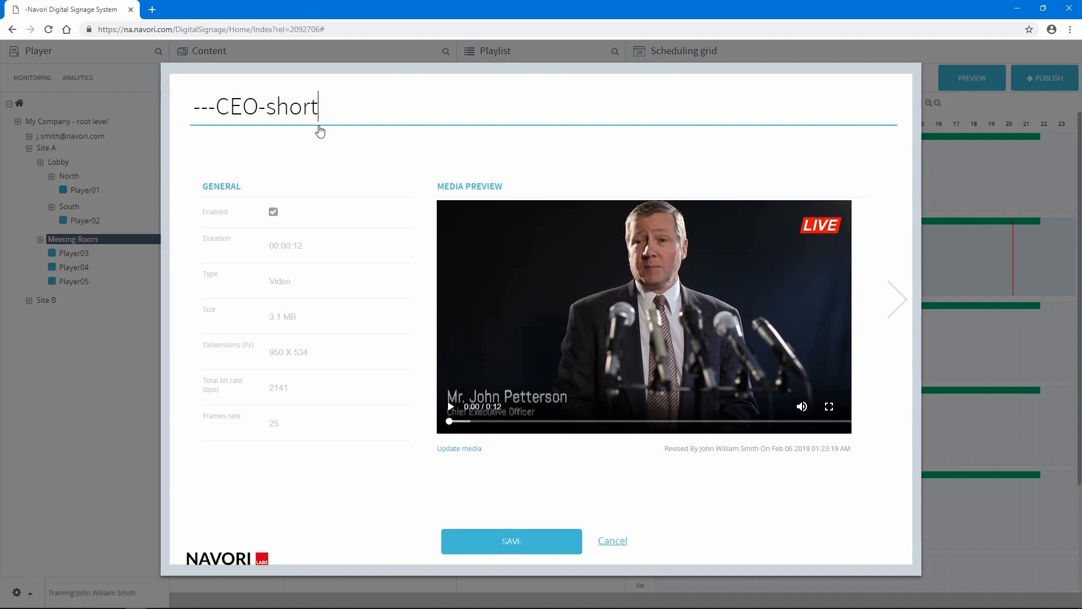
type("-clip")
left_click(274, 212)
left_click(466, 542)
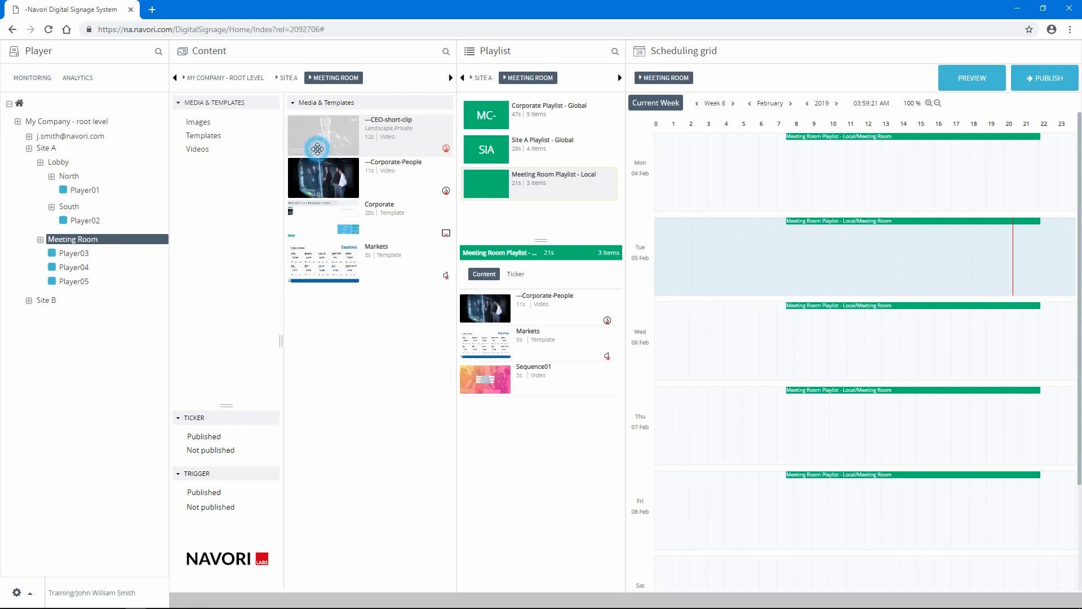
Re-enable the ---CEO-short-clip video in its properties
double_click(318, 149)
left_click(273, 212)
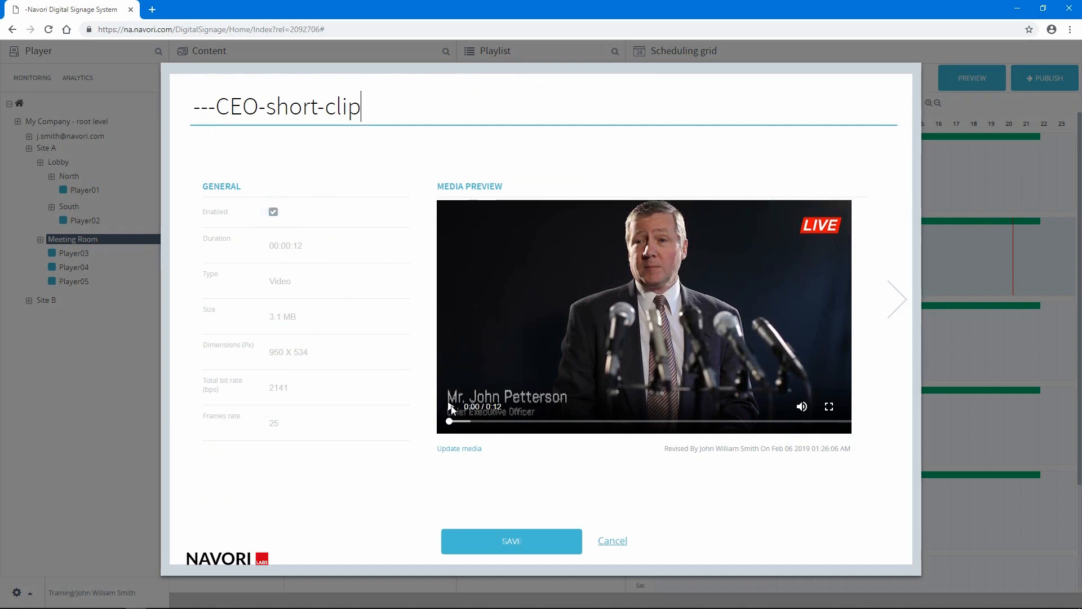
Play the video's preview in full screen at reduced volume and look at the options for updating its media file
left_click(451, 406)
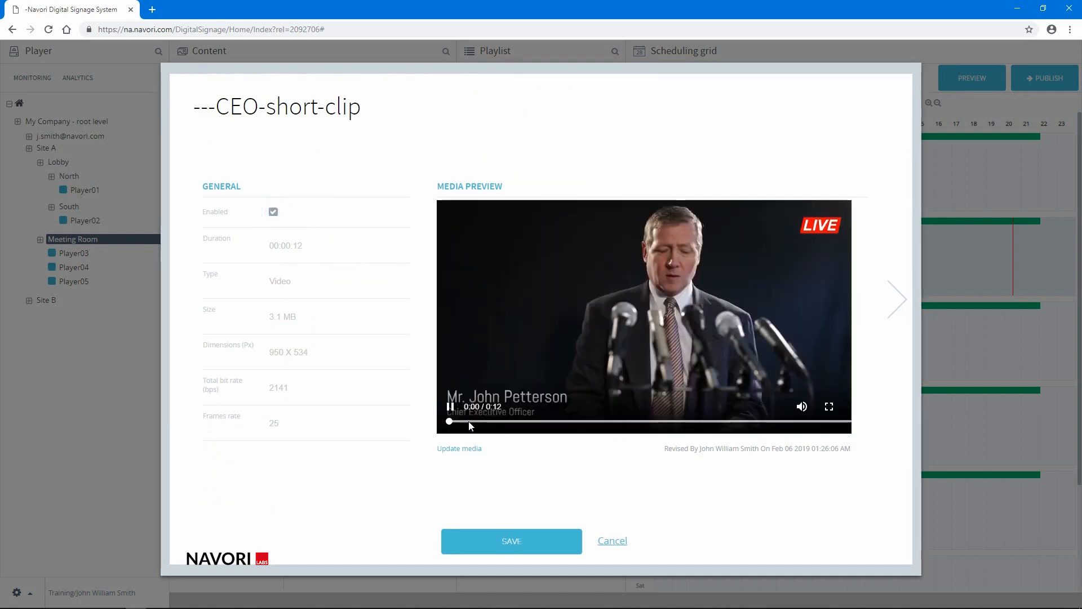
left_click(829, 406)
mouse_move(1009, 580)
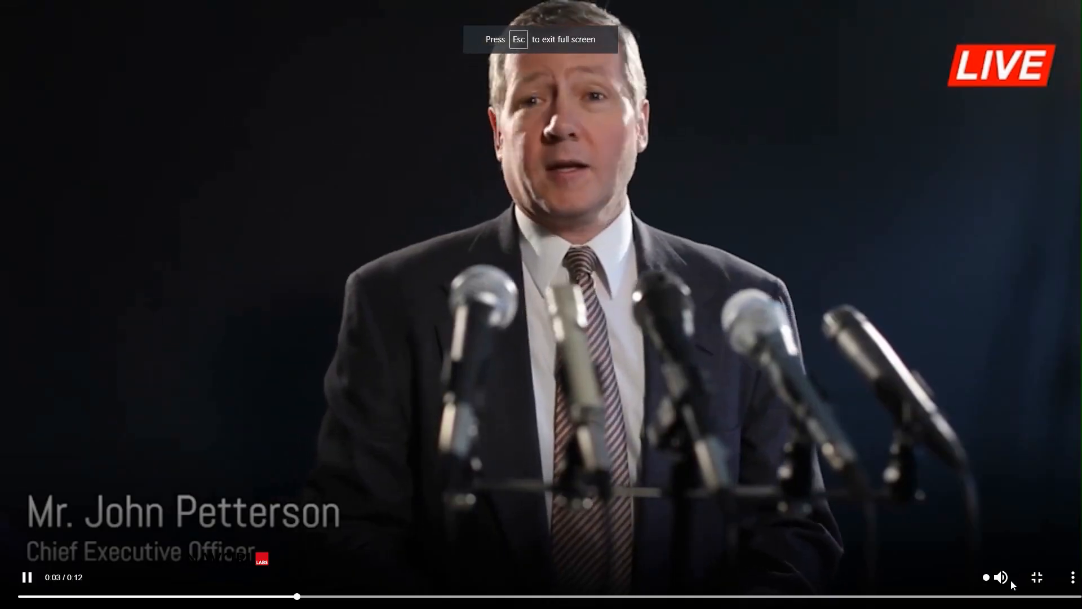
left_click(969, 577)
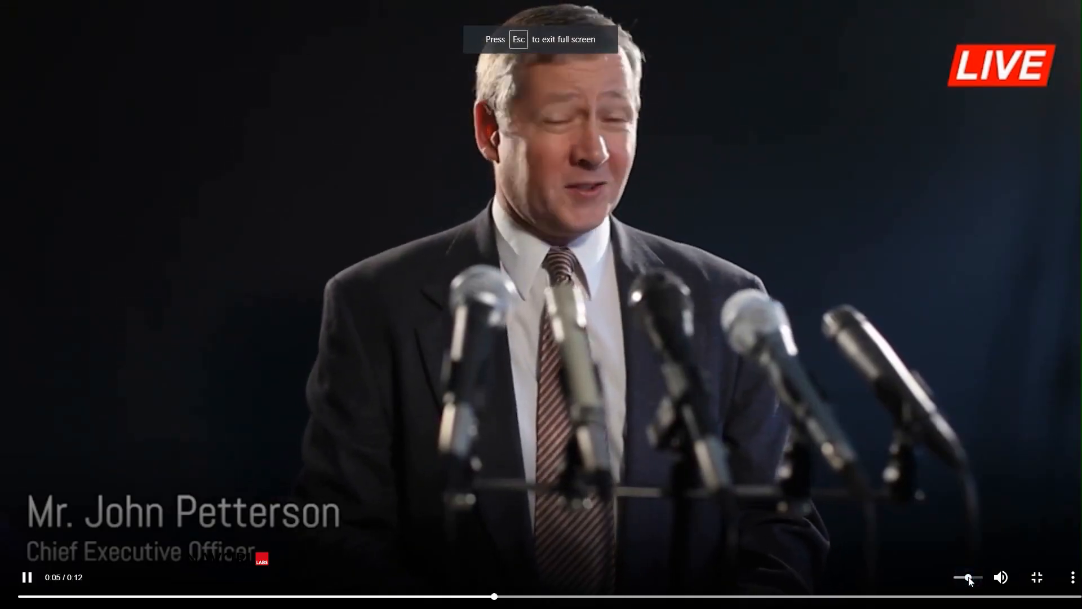
key("Escape")
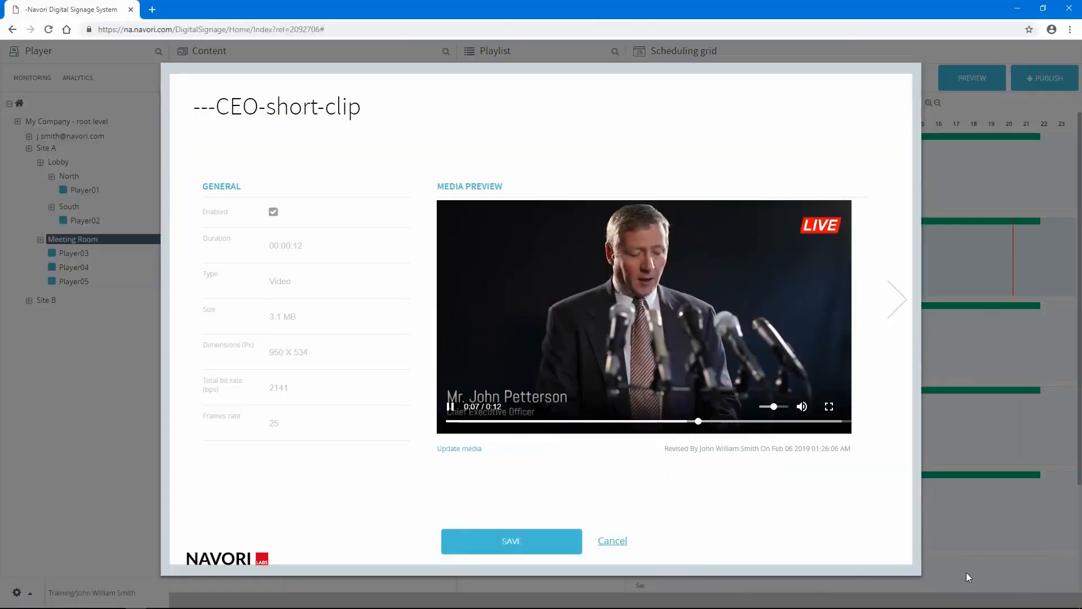
left_click(457, 450)
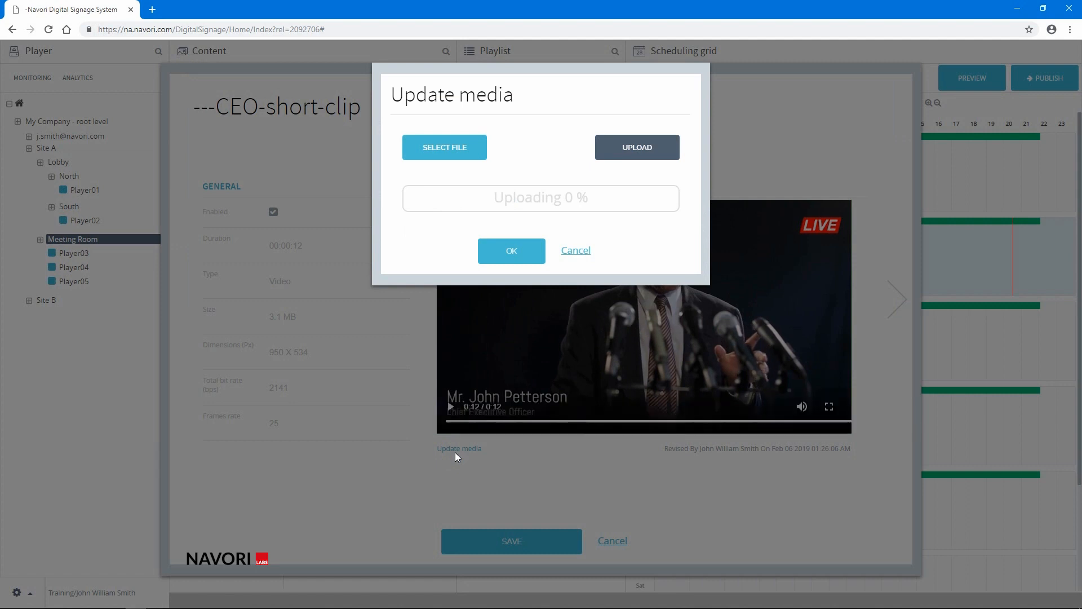
left_click(576, 251)
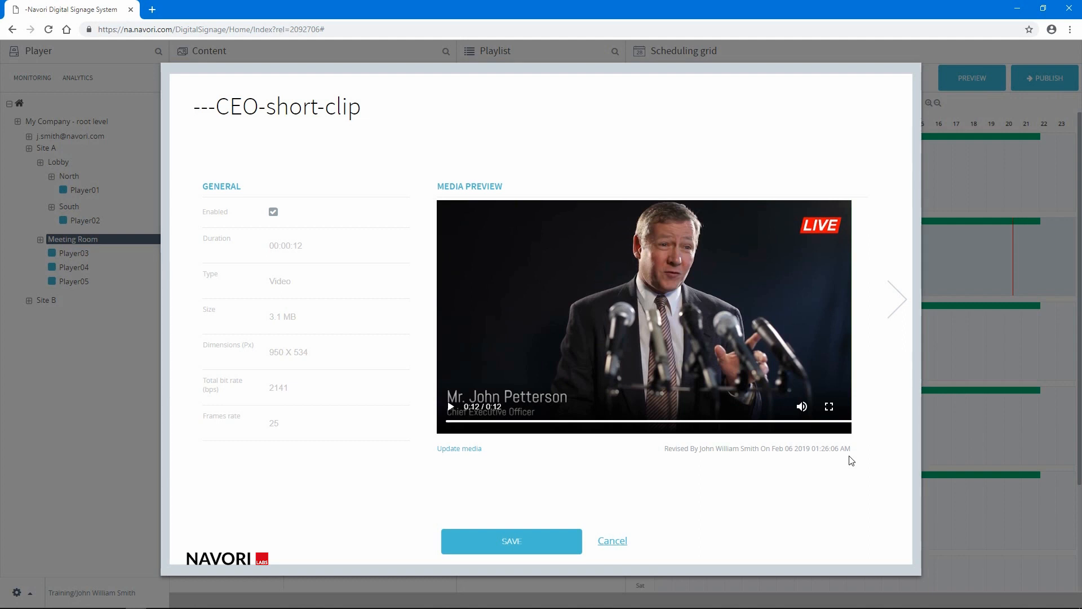
Turn on Hide ticker and Mute in the ---CEO-short-clip video's playback settings
left_click(894, 317)
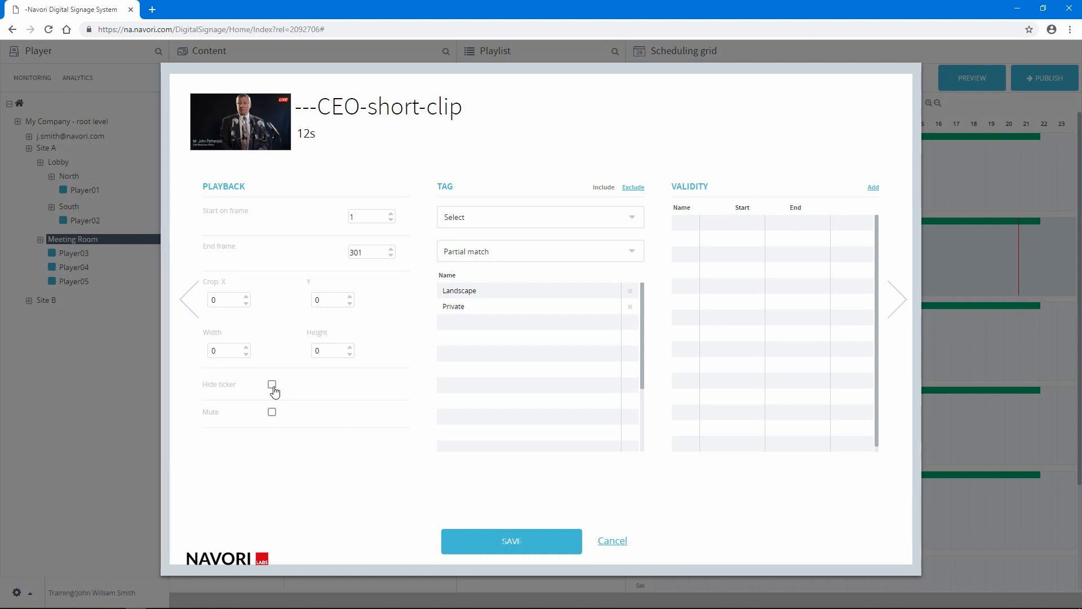
left_click(272, 385)
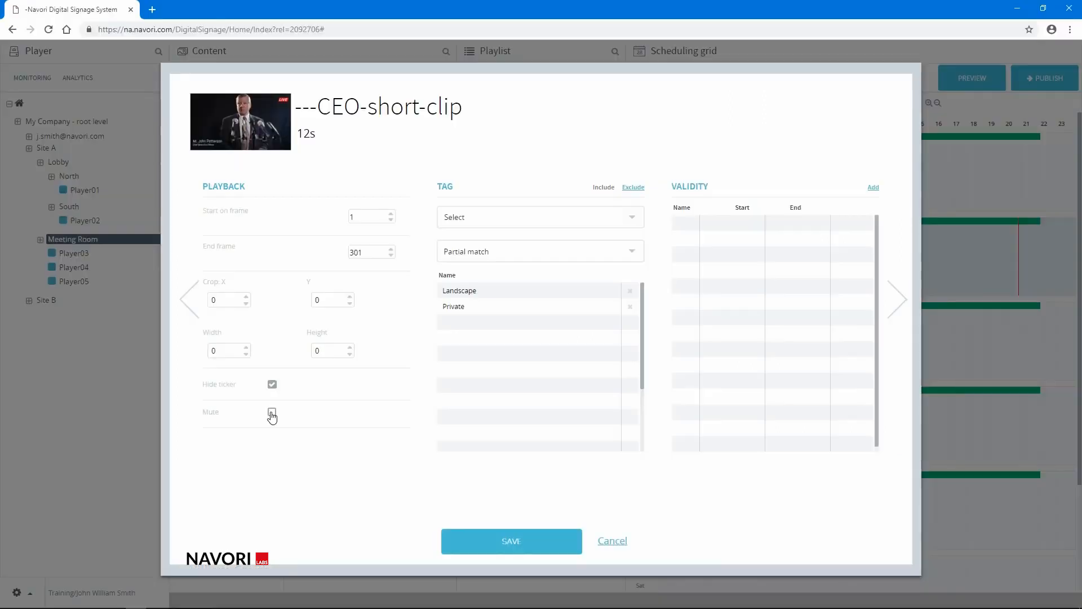
left_click(271, 413)
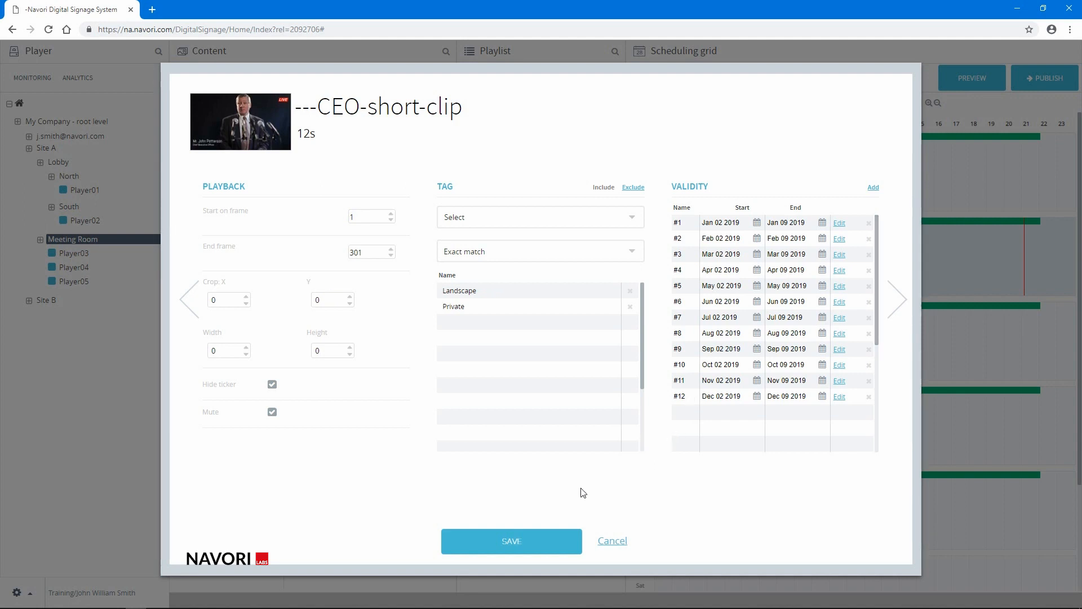
Save the media properties and add ---CEO-short-clip to Meeting Room Playlist - Local, between ---Corporate-People and Markets
left_click(519, 540)
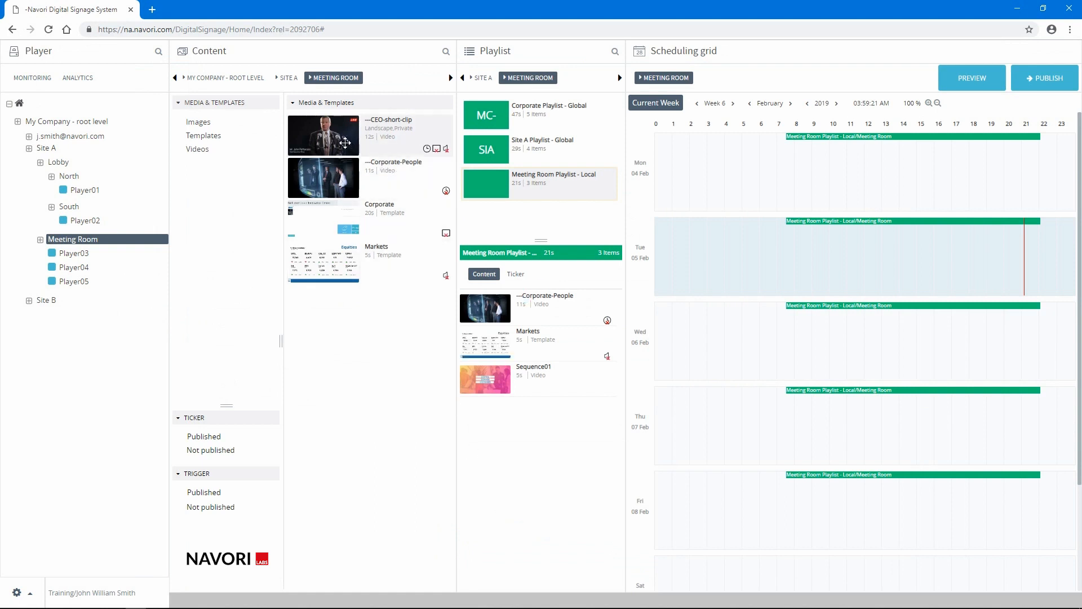
left_click_drag(344, 140, 506, 337)
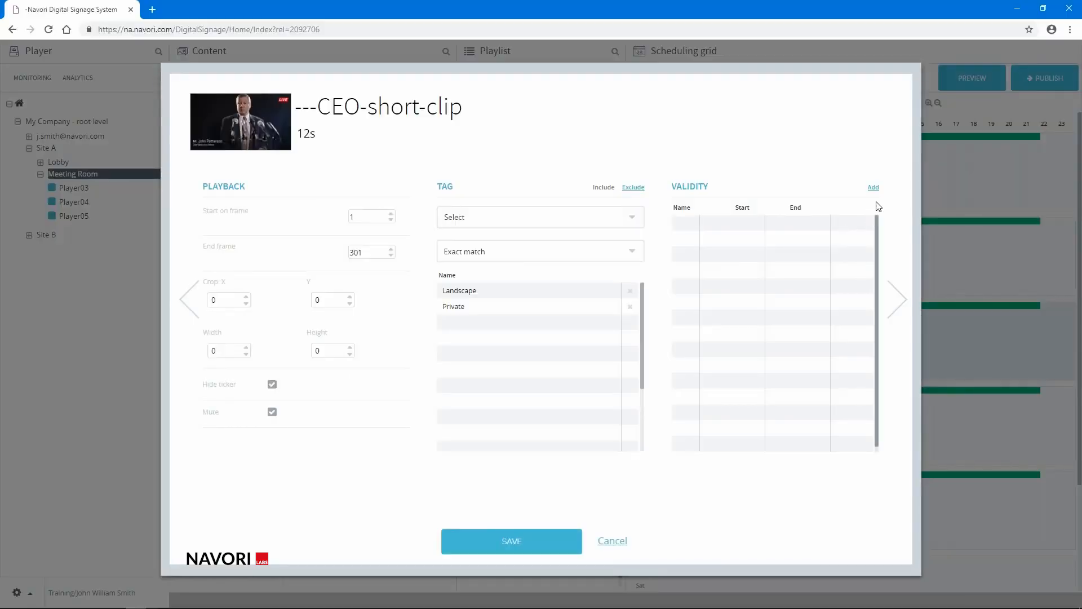
Add a validity period to ---CEO-short-clip starting Jan 01 2019 and ending Jul 01 2019
left_click(873, 190)
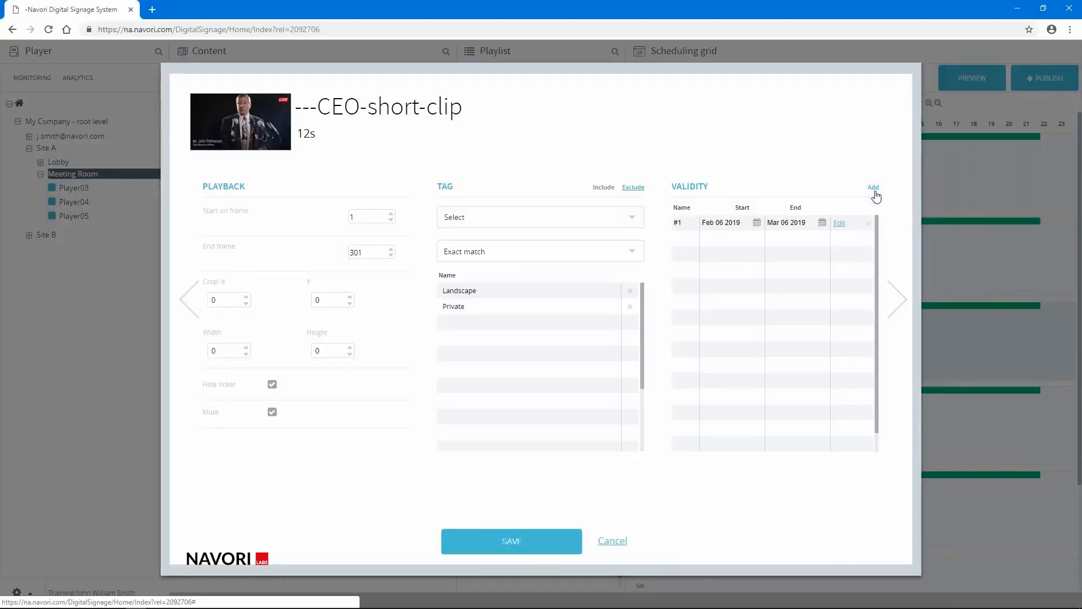
left_click(756, 223)
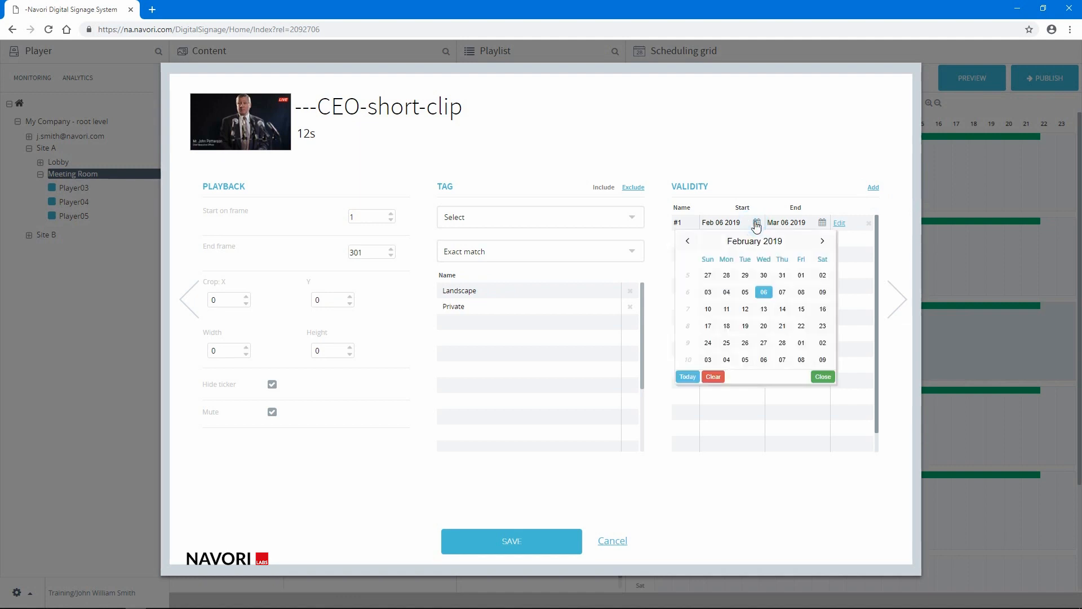
left_click(689, 245)
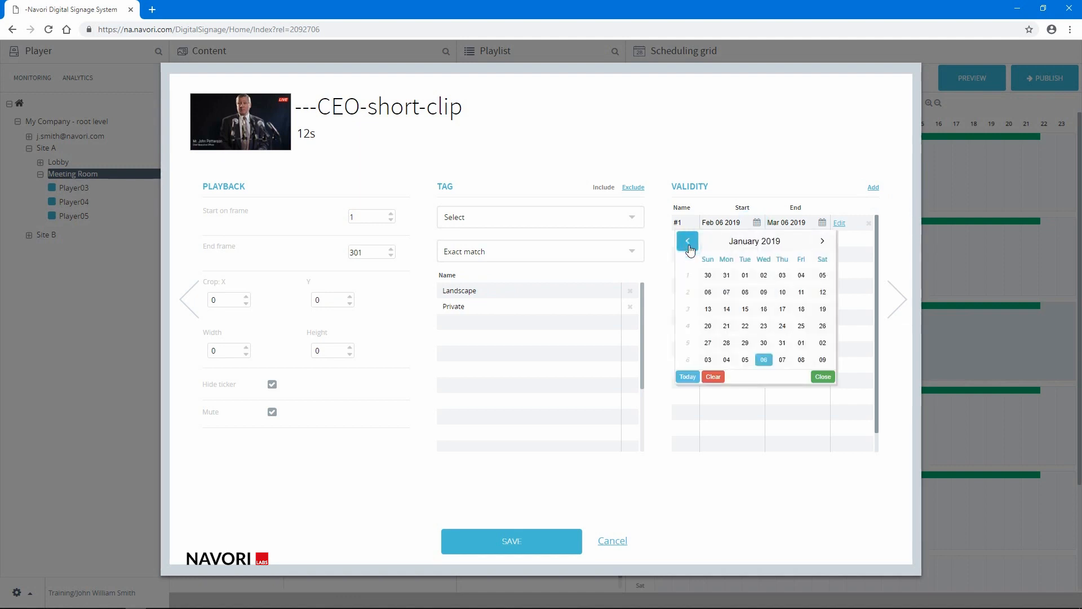
left_click(746, 275)
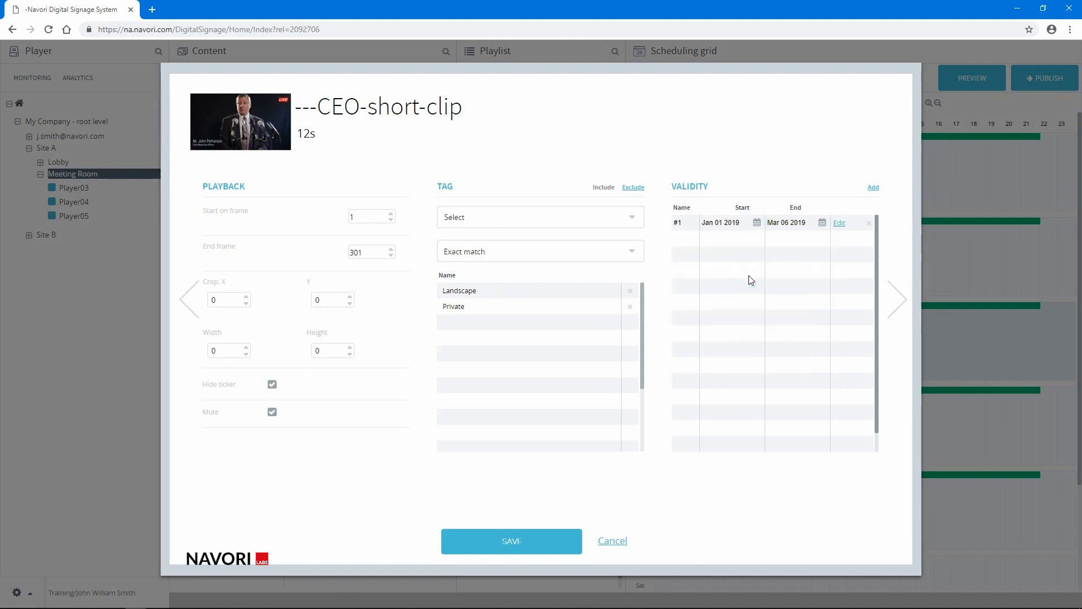
left_click(822, 224)
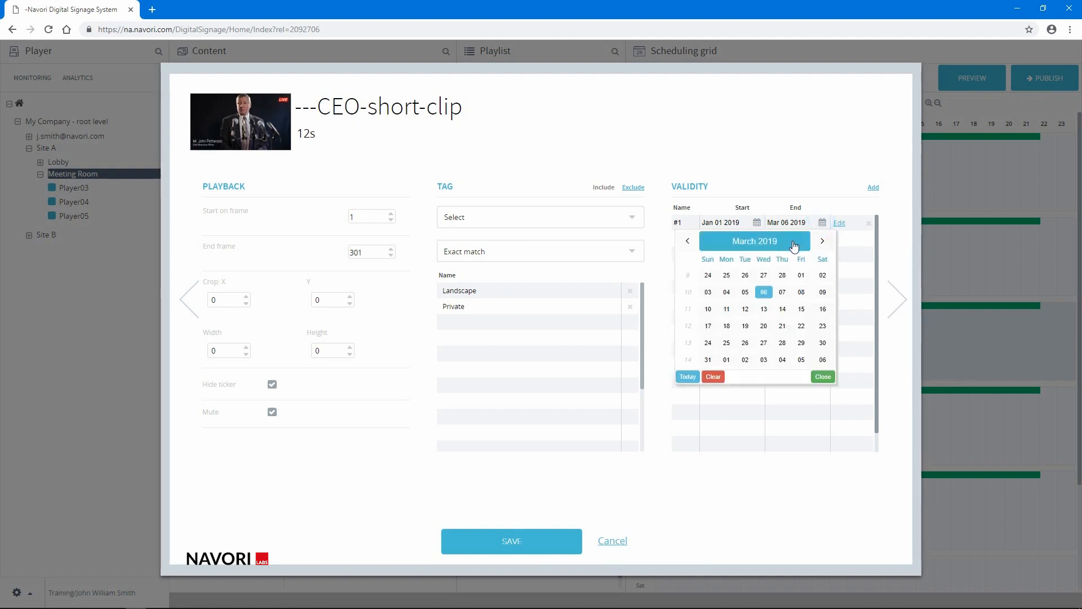
left_click(823, 244)
left_click(823, 243)
left_click(823, 243)
left_click(823, 242)
left_click(728, 276)
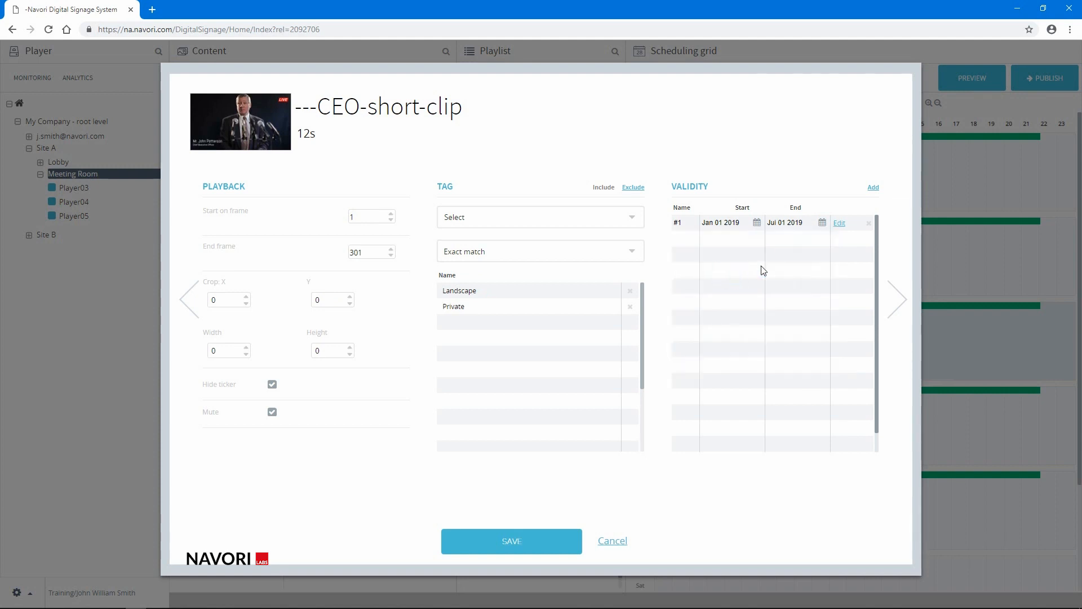
In the advanced validity of period #1, restrict the days to Monday, Wednesday and Friday
left_click(838, 225)
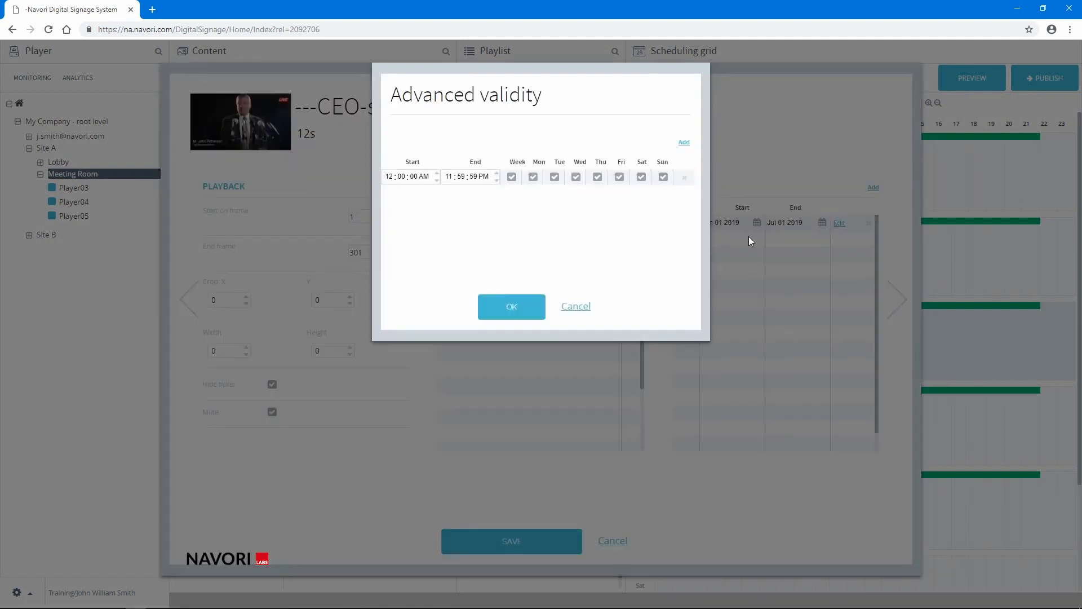
left_click(511, 176)
left_click(532, 177)
left_click(576, 177)
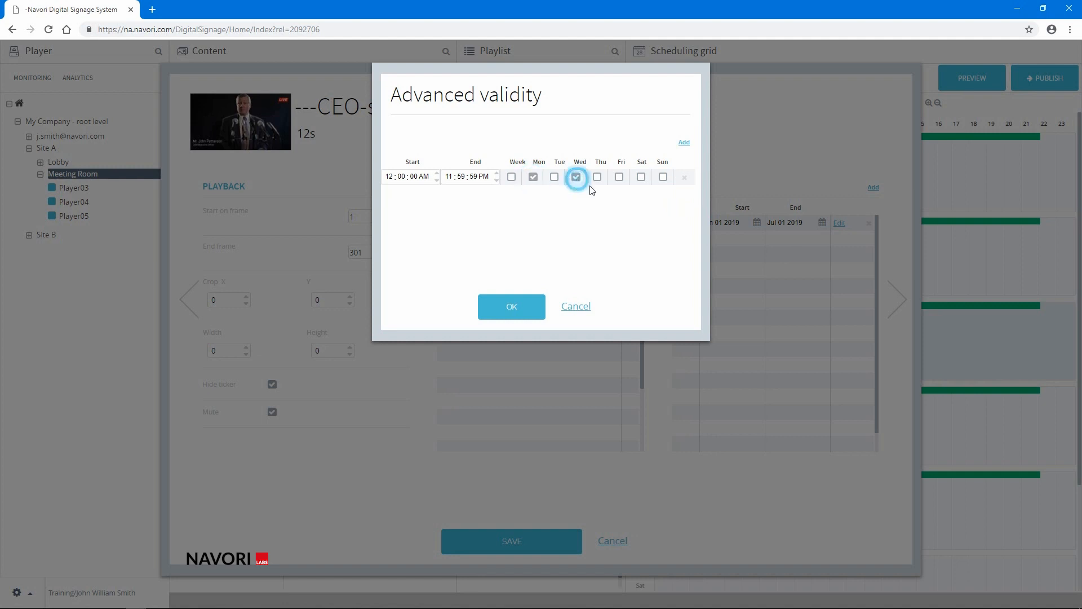
left_click(619, 177)
Set the advanced validity's start hour to 6 and its end minutes to 00, and confirm the time window
left_click(388, 176)
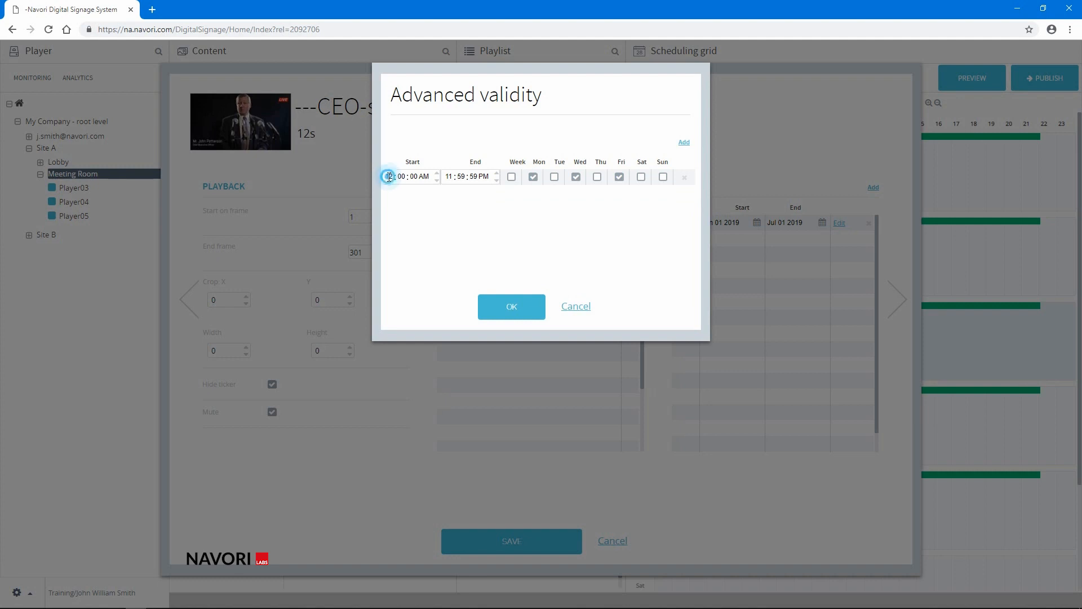
type("6")
left_click(423, 177)
left_click(461, 177)
type("00")
left_click(474, 177)
left_click(508, 308)
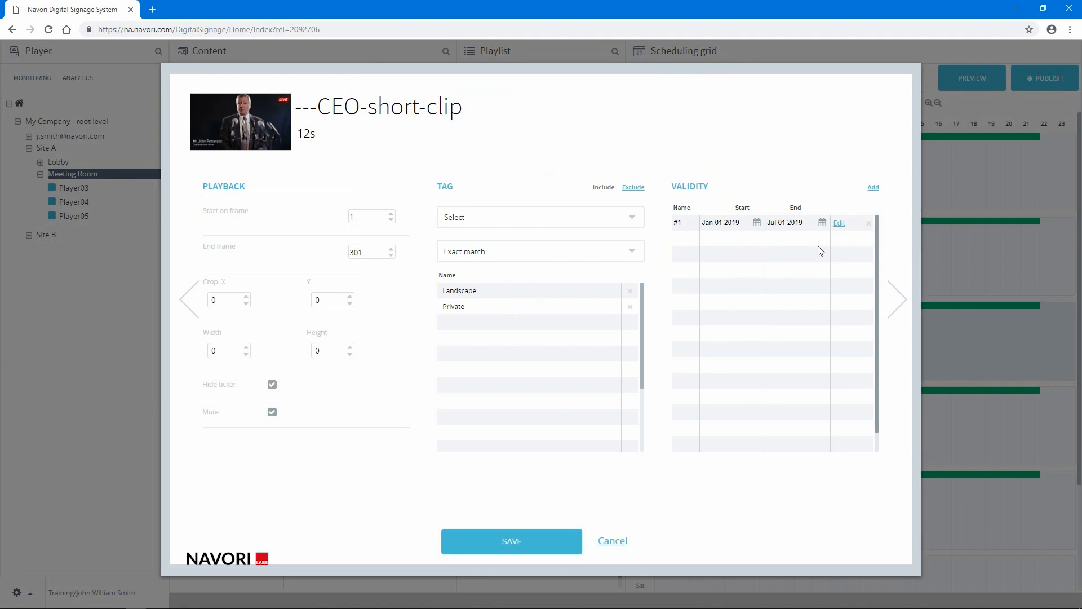
Save the clip's validity settings and go to its keywords, attached files and advertising properties
left_click(511, 541)
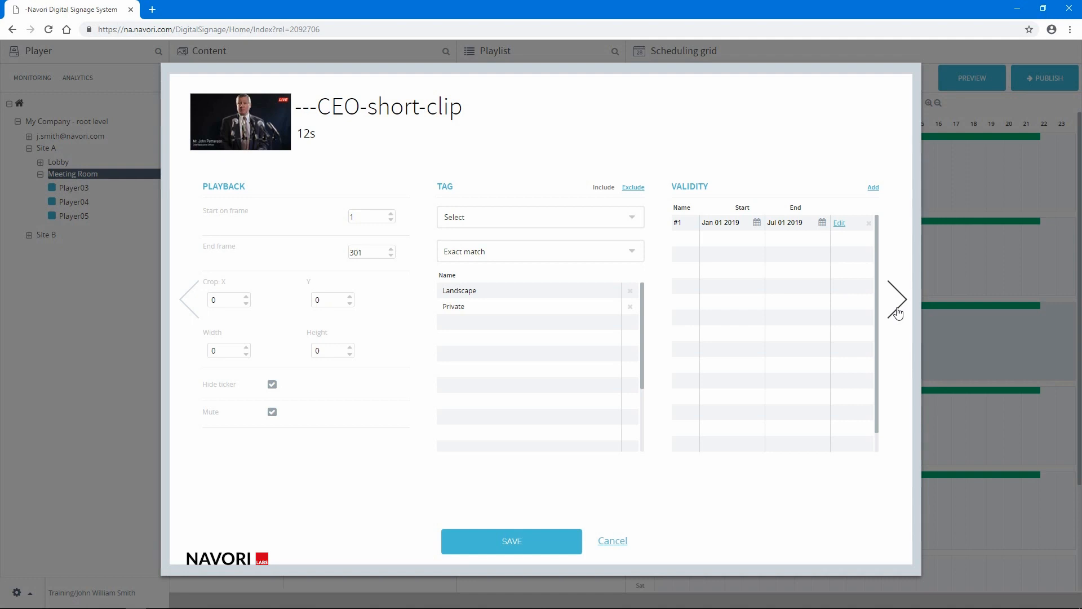
left_click(898, 313)
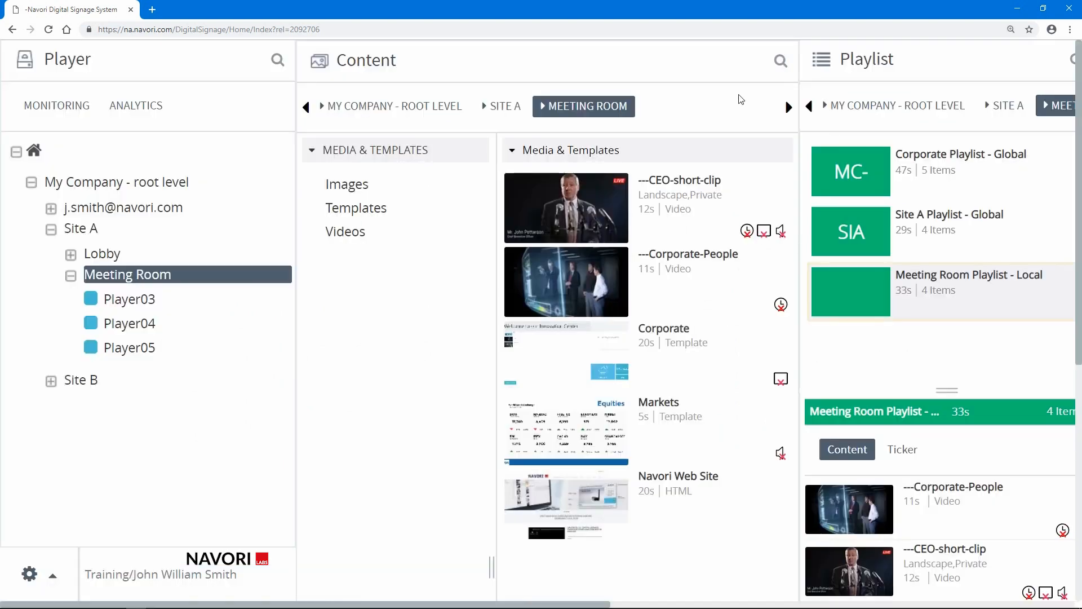
Search the Meeting Room content for "jpg" and for "corporate", and close the search
left_click(757, 61)
left_click(739, 60)
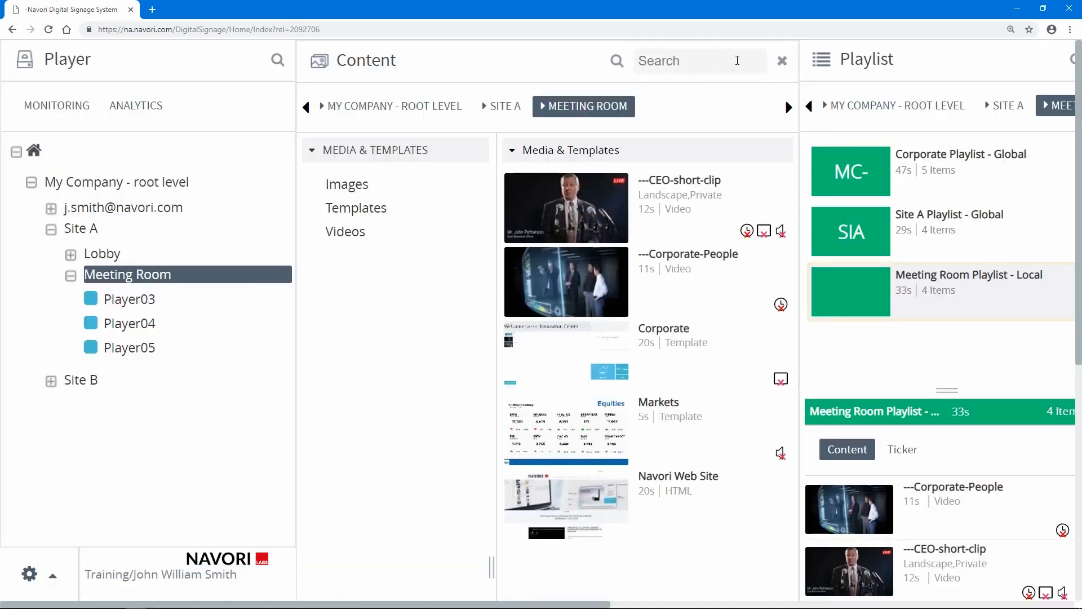
type("jpg")
key("Return")
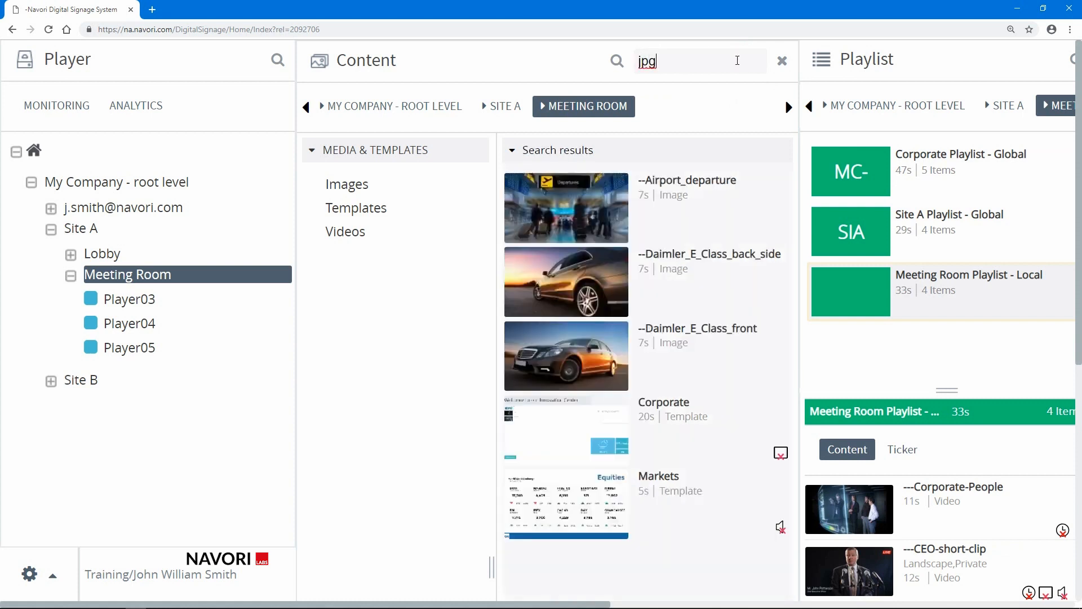
left_click_drag(719, 56, 642, 66)
type("corporate")
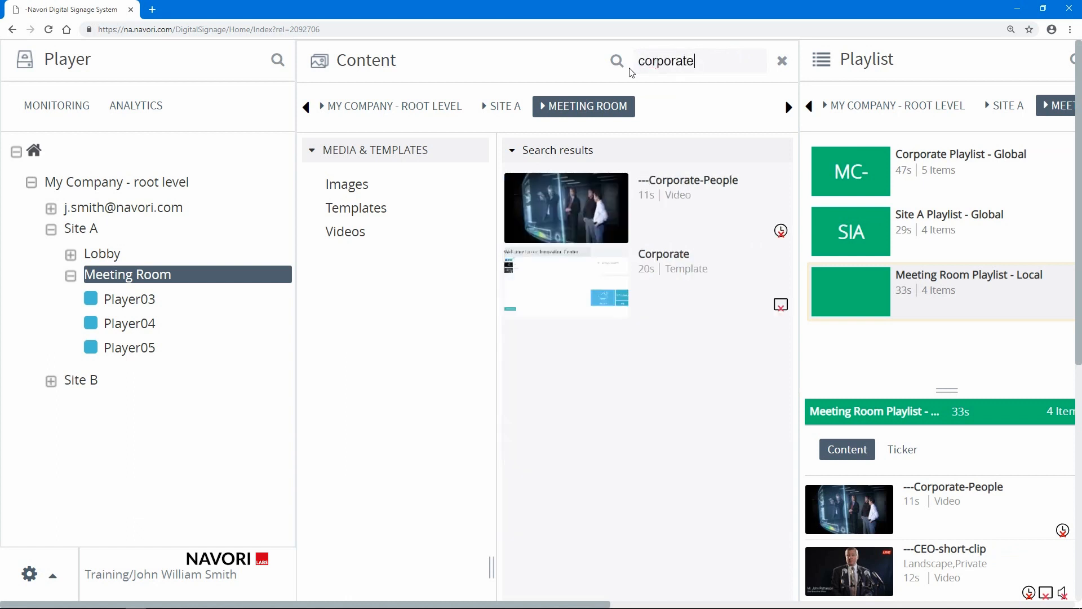
left_click(784, 62)
left_click(784, 63)
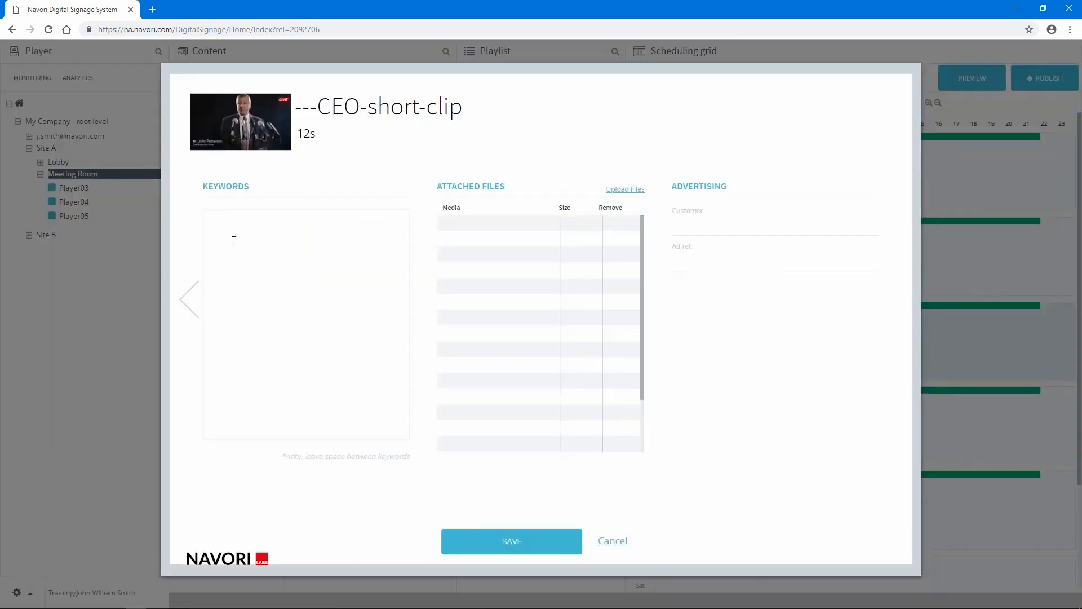
Enter the keywords "speech announcement live" and attach --Daimler_E_Class_back_side.jpg, --Daimler_E_Class_front.jpg and Employee Phone Tablet.jpg to the ---CEO-short-clip video
left_click(235, 241)
type("speech announcement live")
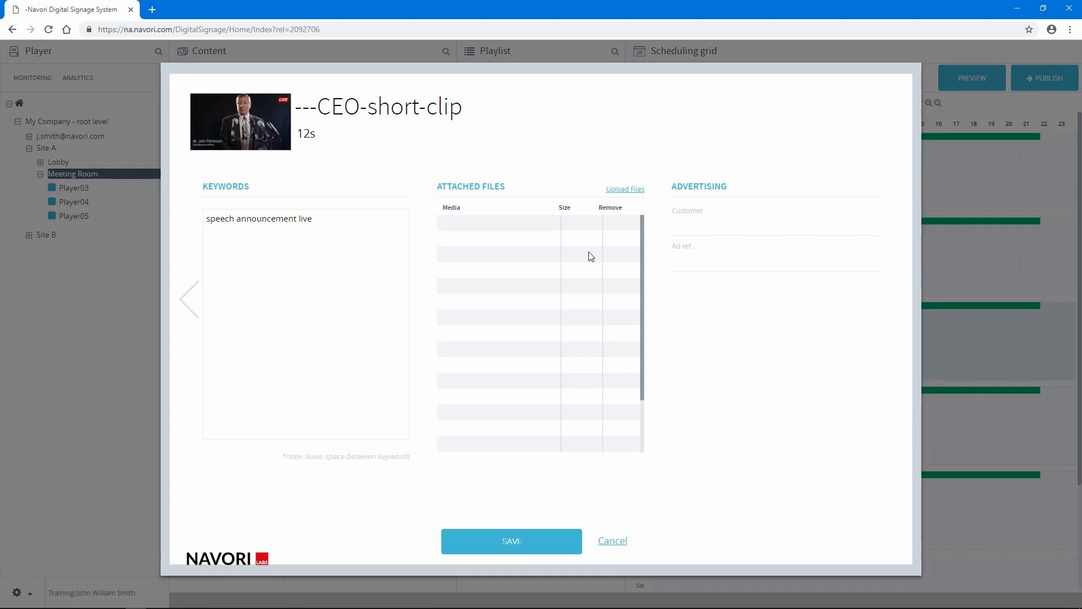
left_click(621, 190)
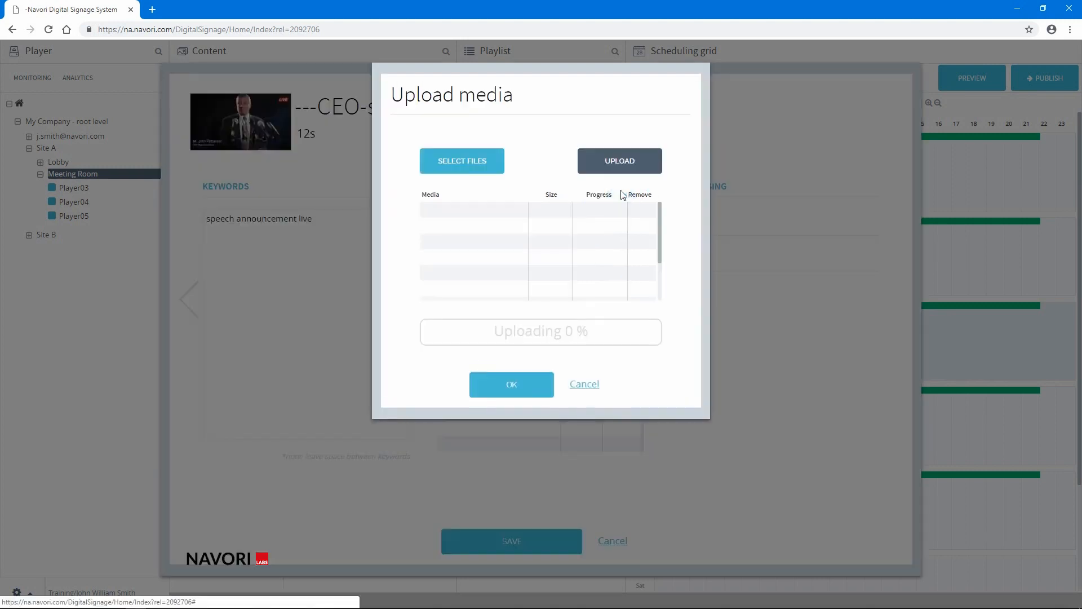
left_click(475, 161)
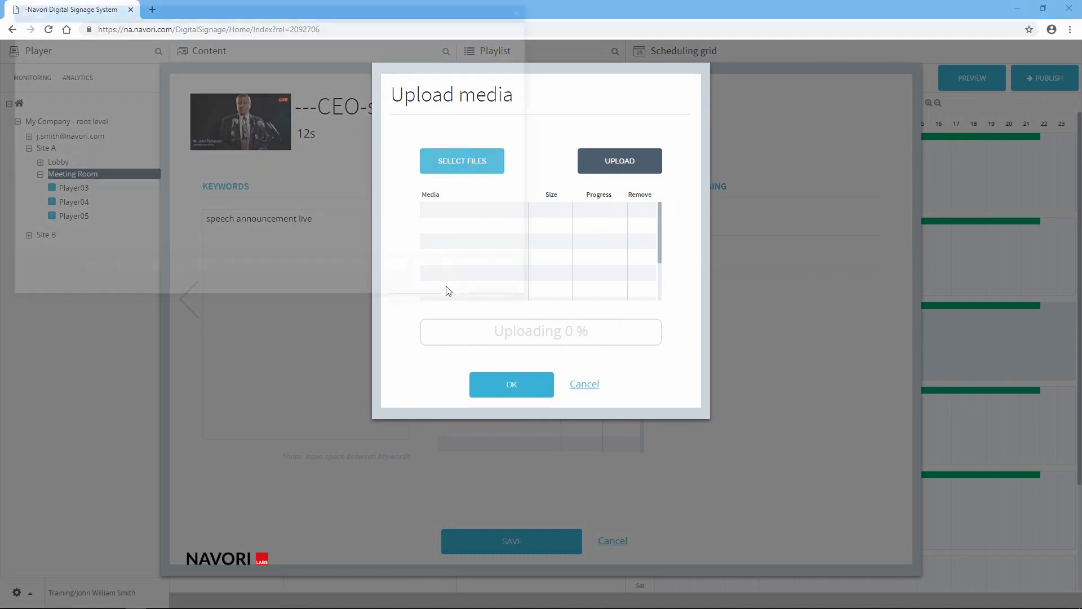
left_click(200, 197)
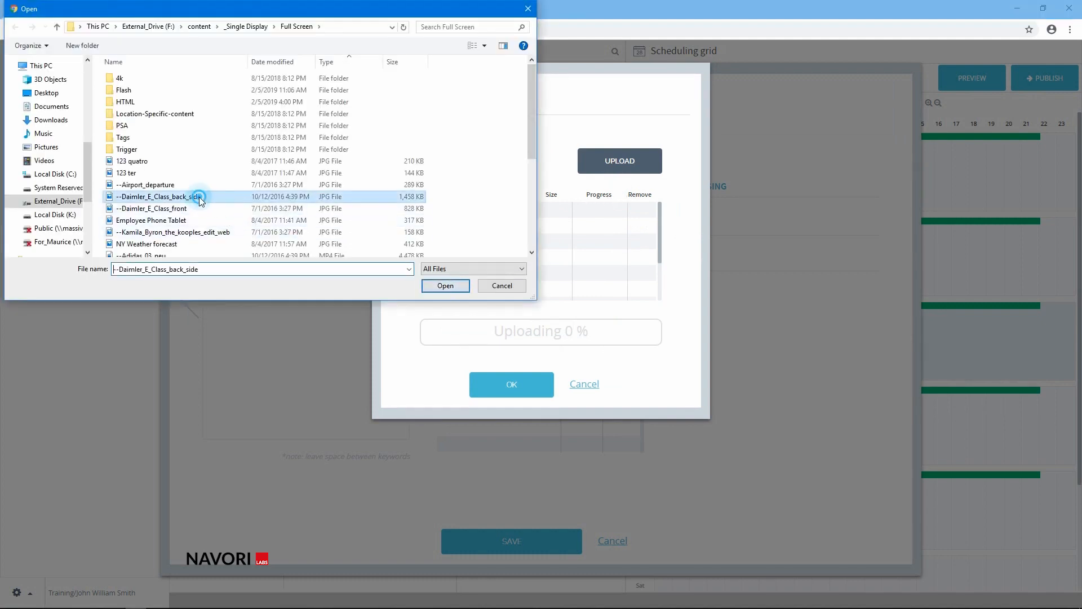
left_click(194, 221, "shift")
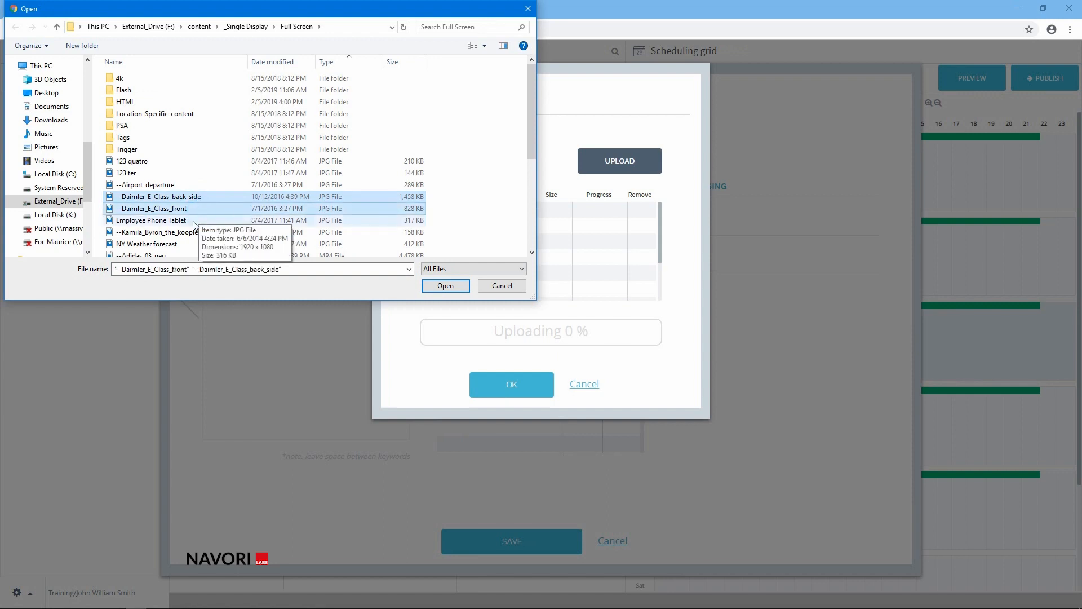
left_click(451, 286)
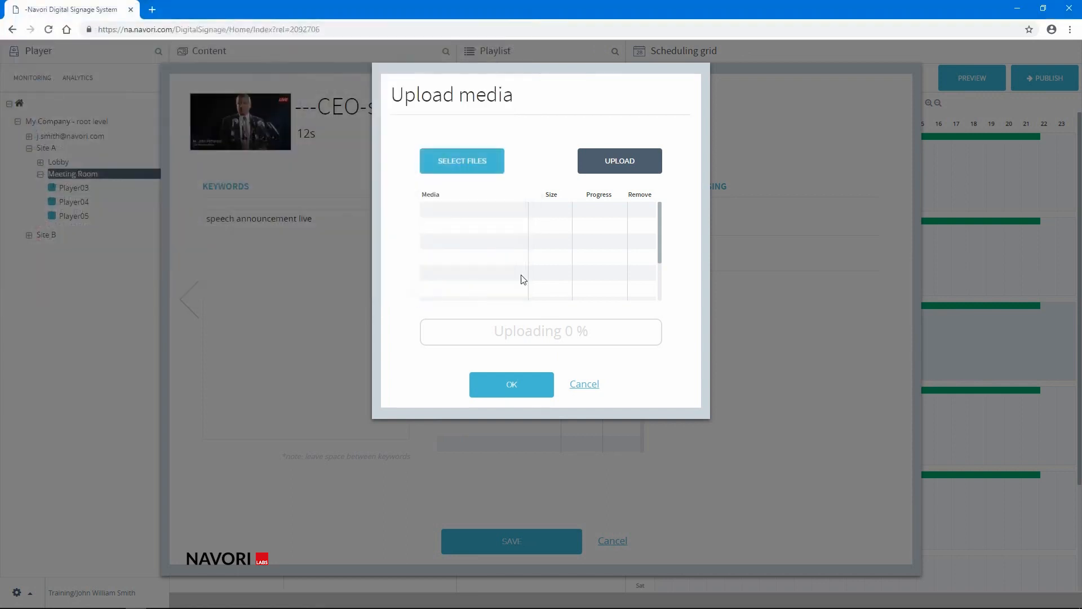
left_click(619, 160)
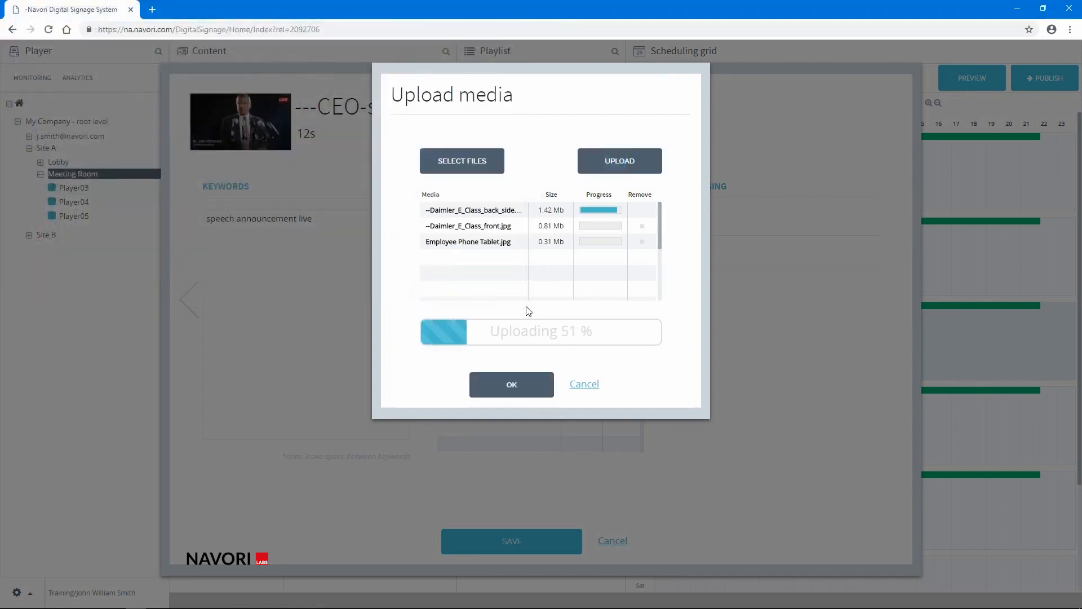
left_click(512, 387)
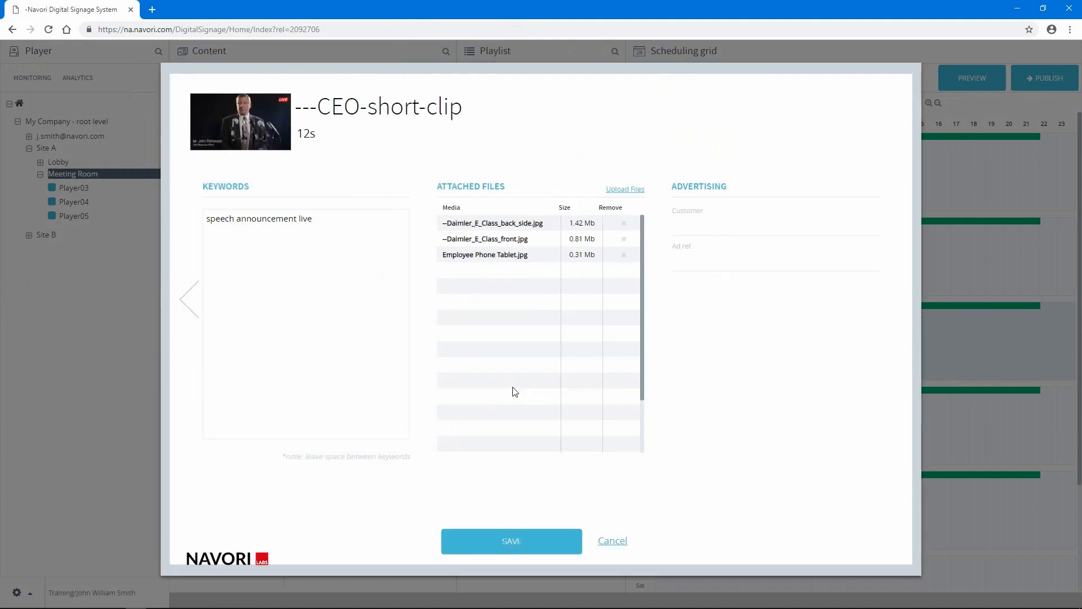
Set the clip's advertising customer to Coca Cola and ad ref to Winter Campaign, and save the properties
left_click(767, 243)
left_click(765, 225)
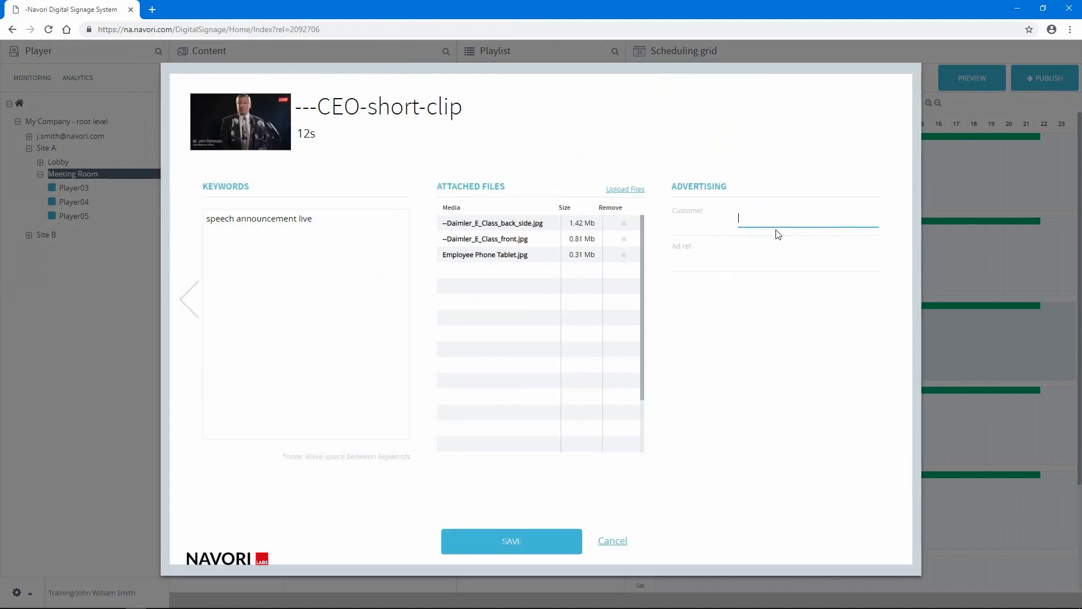
type("Coca Cola")
left_click(757, 252)
type("Winter Campaign")
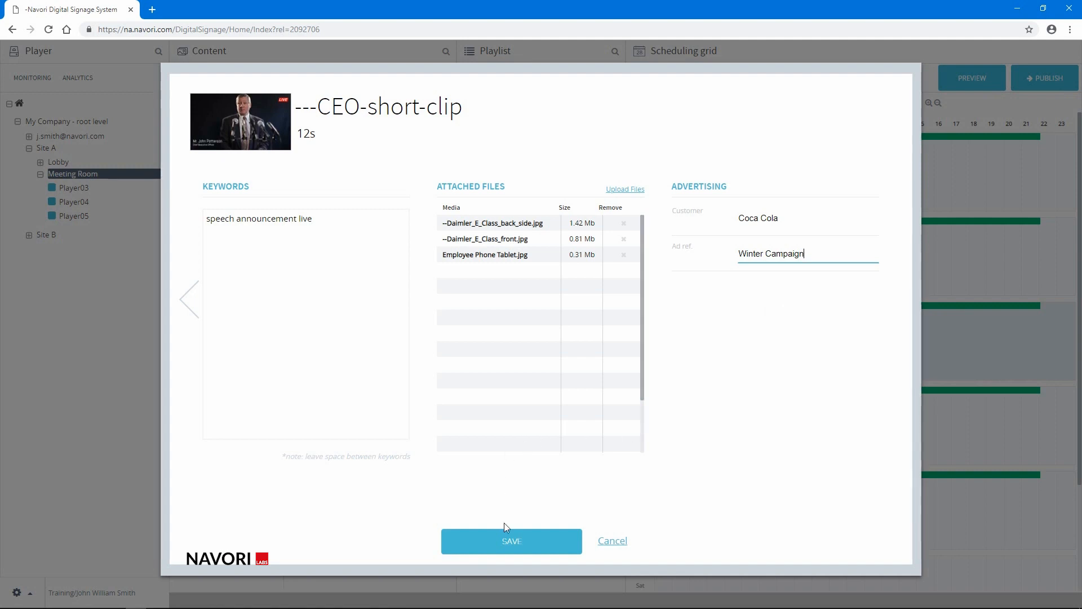
left_click(508, 538)
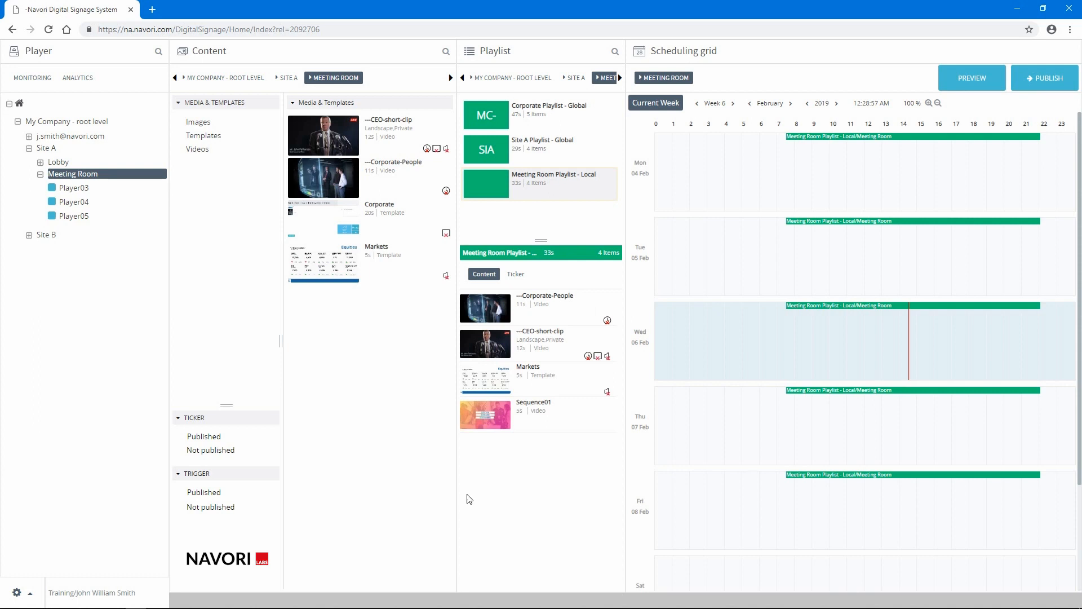
right_click(302, 321)
mouse_move(312, 329)
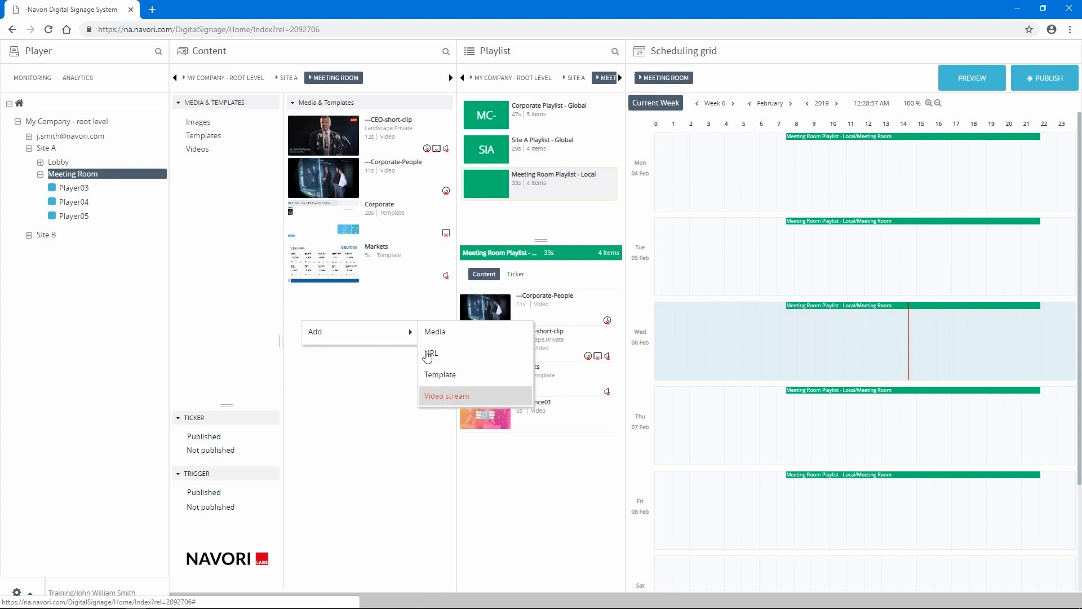
left_click(430, 355)
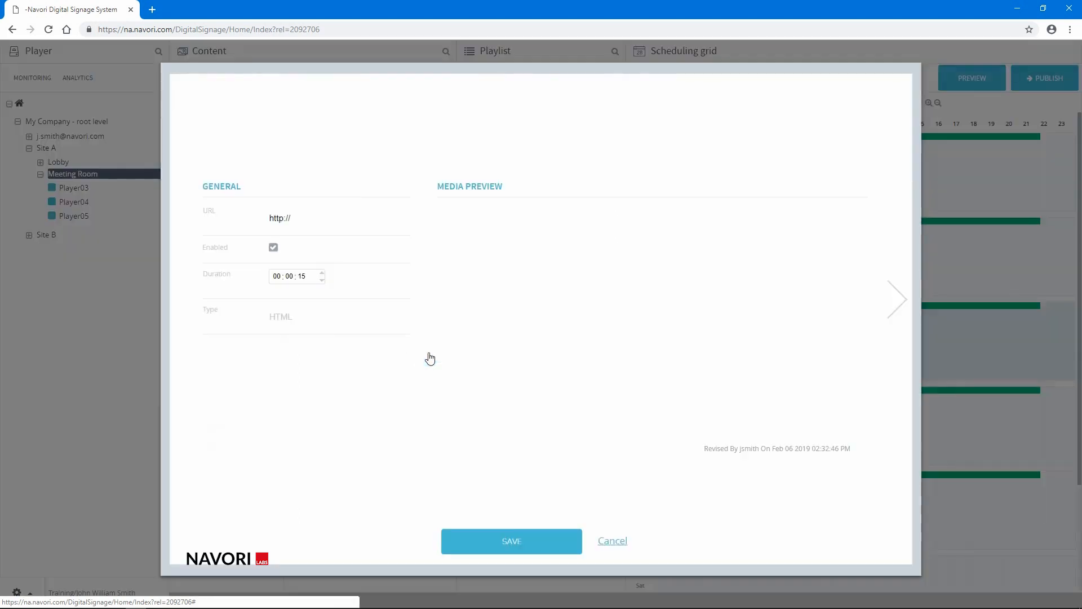
type("Navori ")
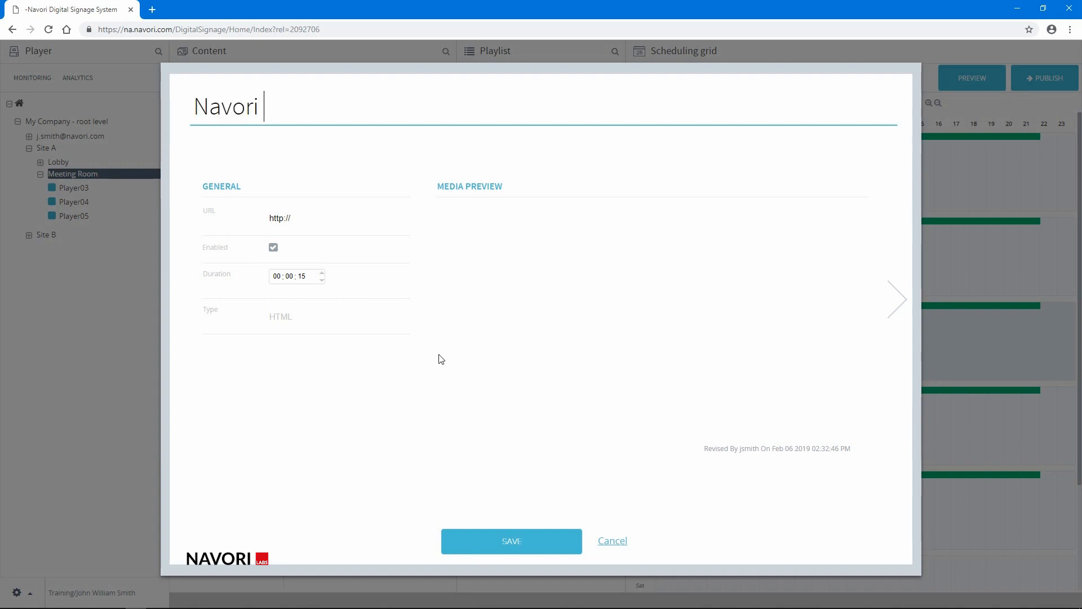
type("Web Site")
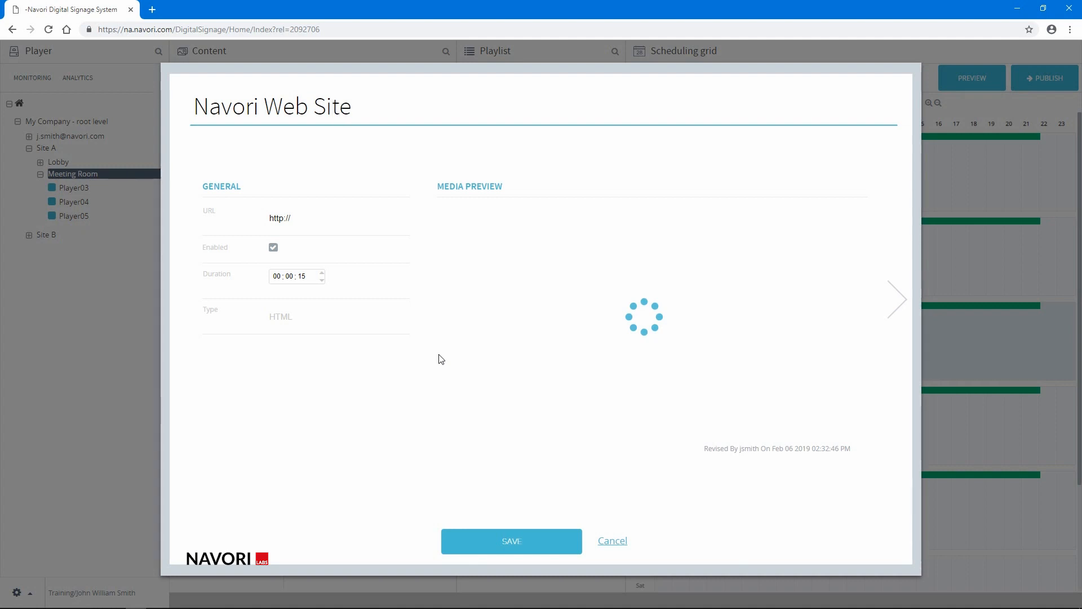
left_click(283, 218)
left_click(284, 219)
type("s://")
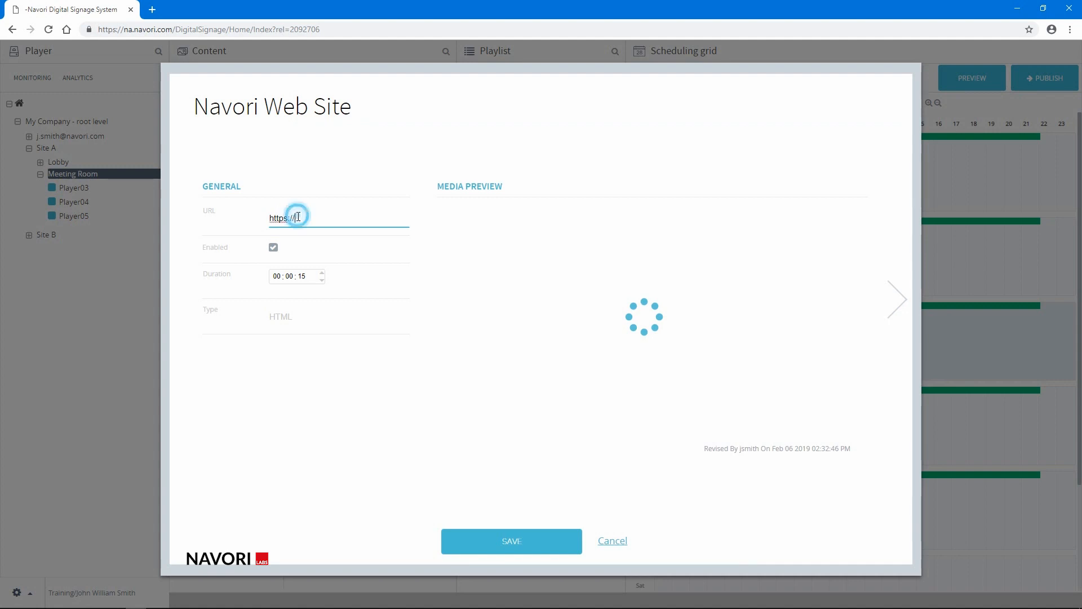
type("www.navori.com")
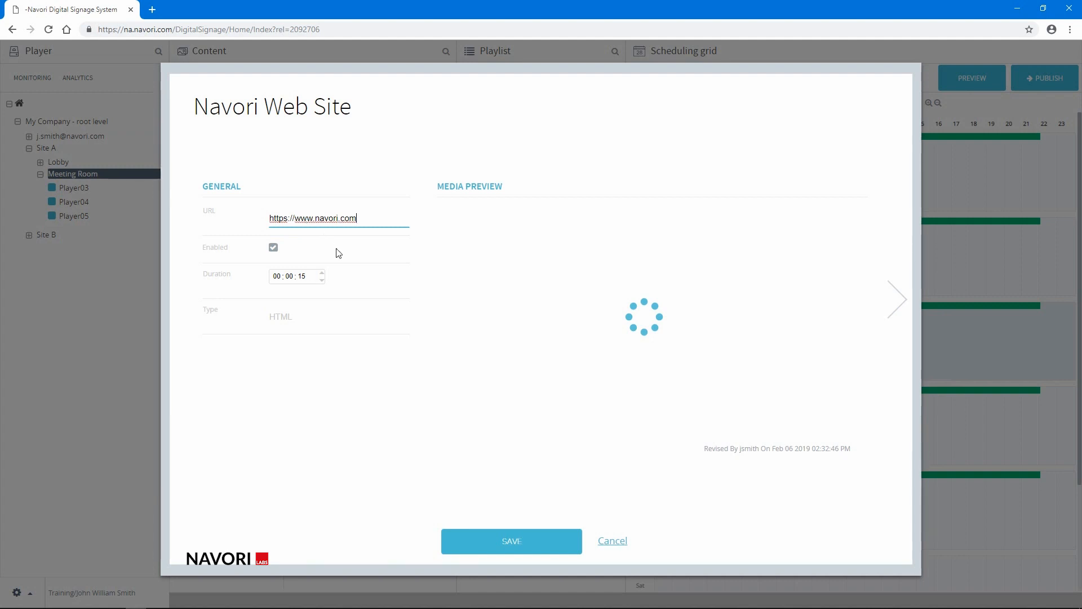
Set the Navori Web Site item's duration to 20 seconds and save it
left_click(302, 283)
left_click(302, 276)
type("20")
left_click(356, 312)
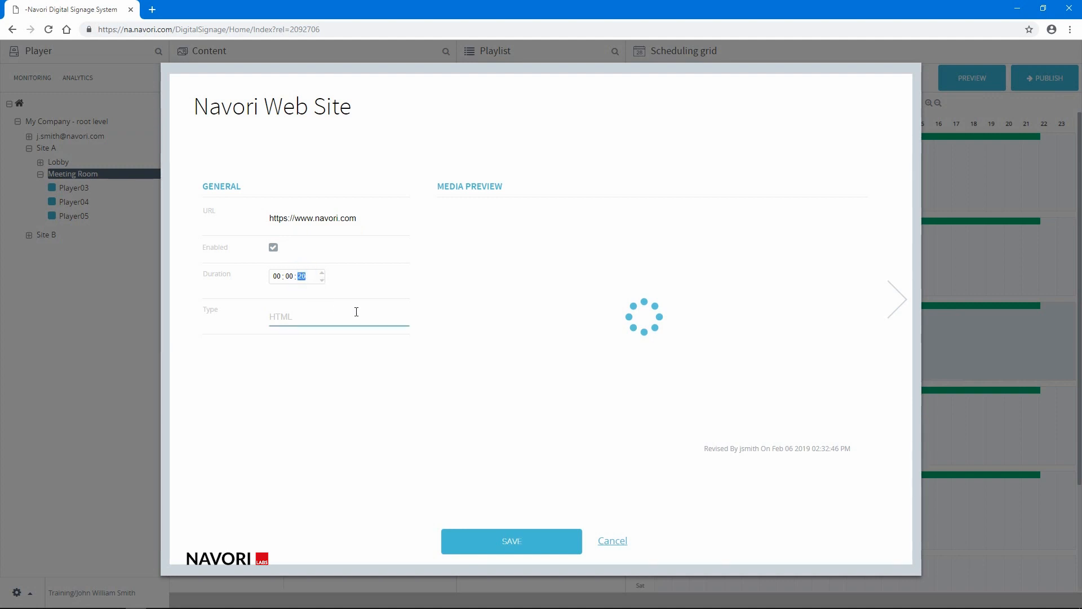
left_click(524, 540)
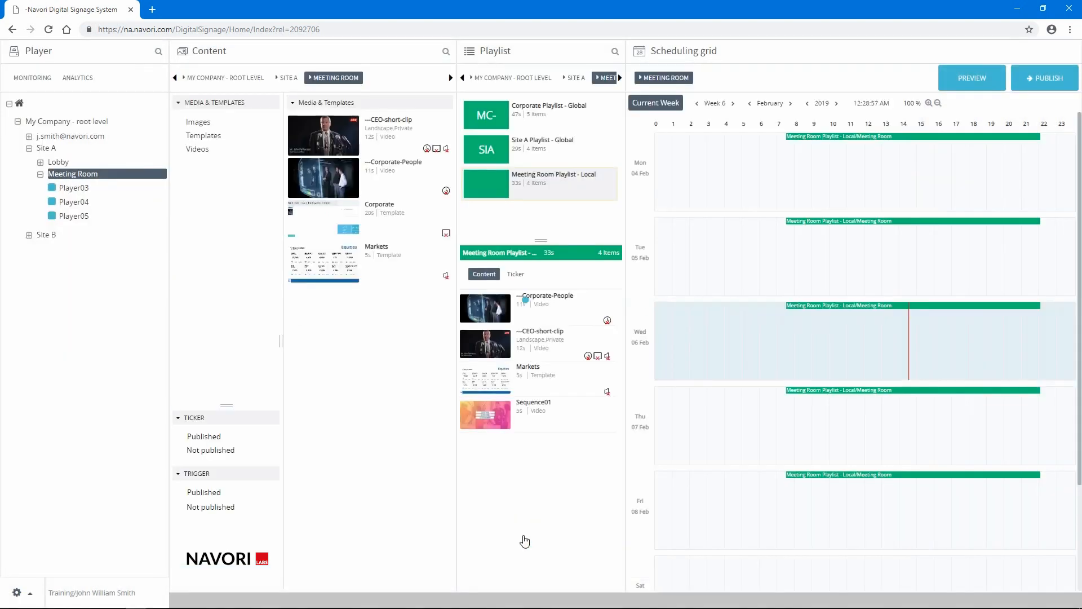